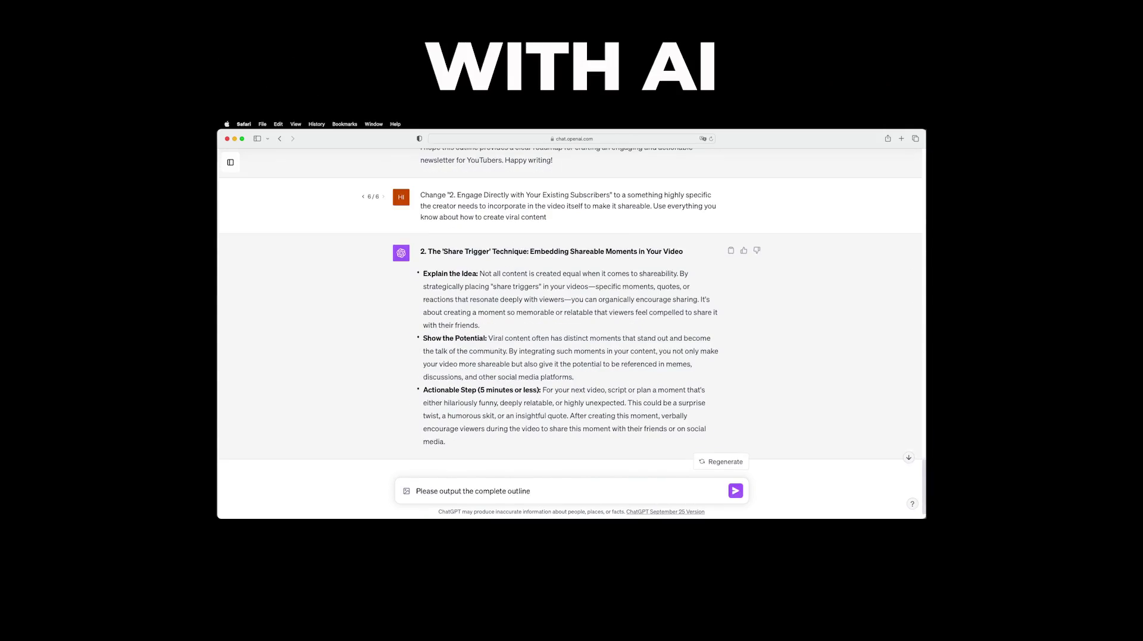
Ask ChatGPT for the complete outline and scroll through the generated reply
{"action": "key", "text": "Return"}
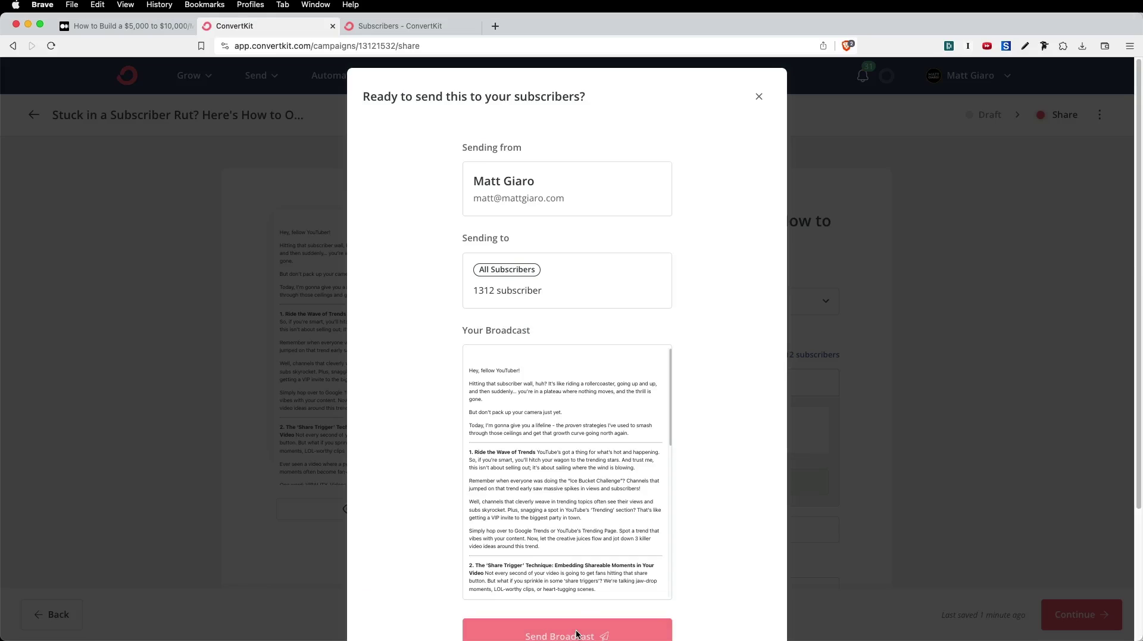
{"action": "left_click", "coordinate": [566, 626]}
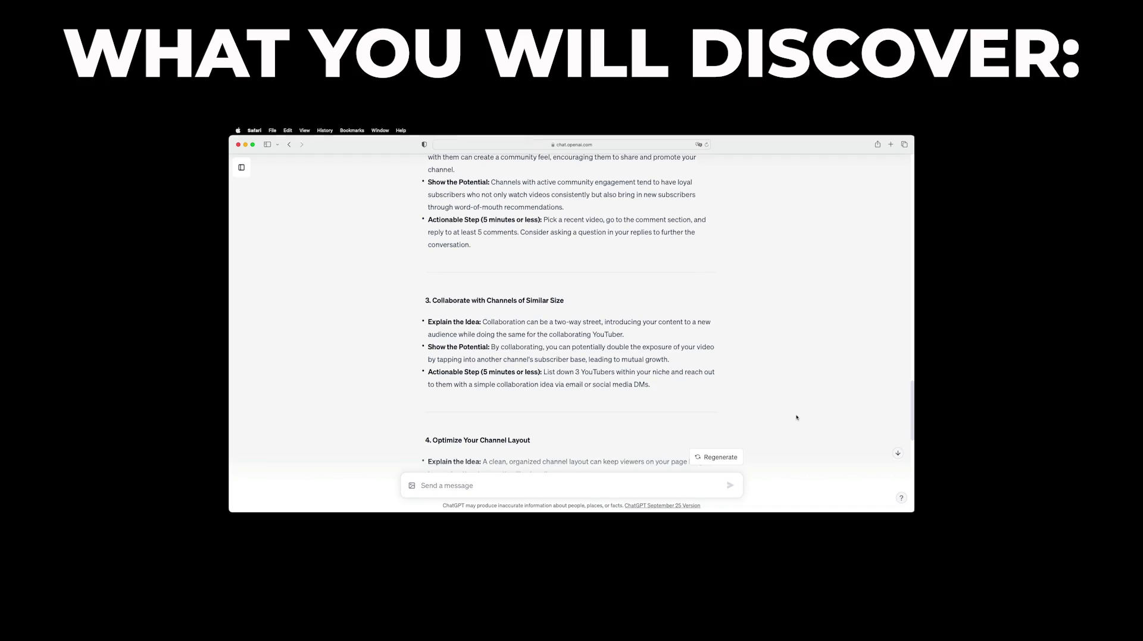
{"action": "scroll", "coordinate": [797, 417], "scroll_direction": "down", "scroll_amount": 3}
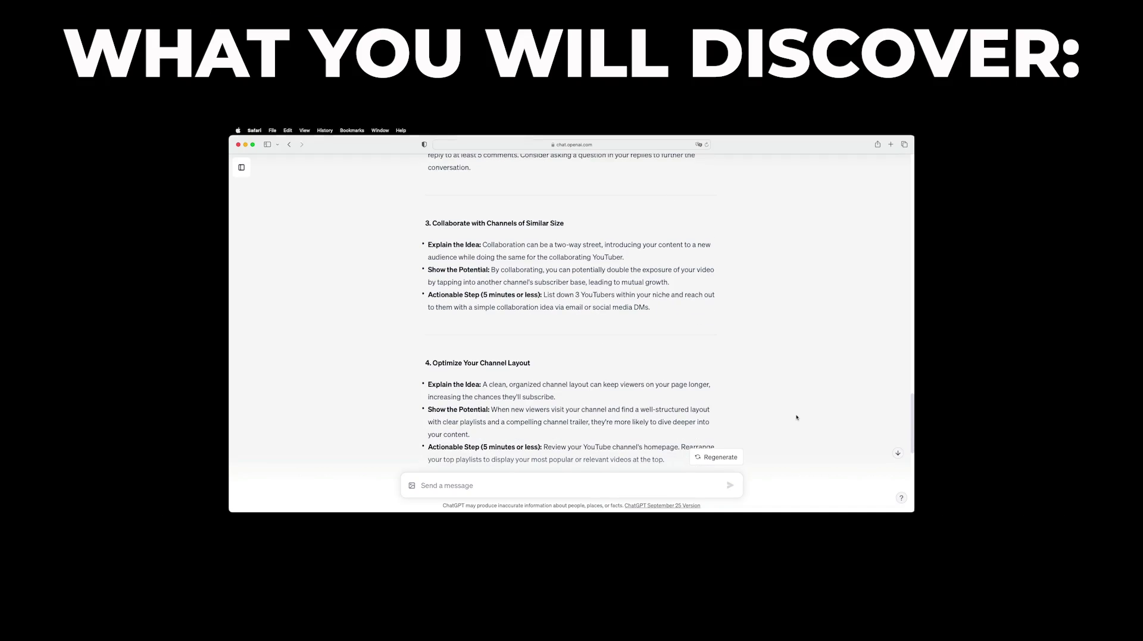
{"action": "scroll", "coordinate": [796, 418], "scroll_direction": "down", "scroll_amount": 8}
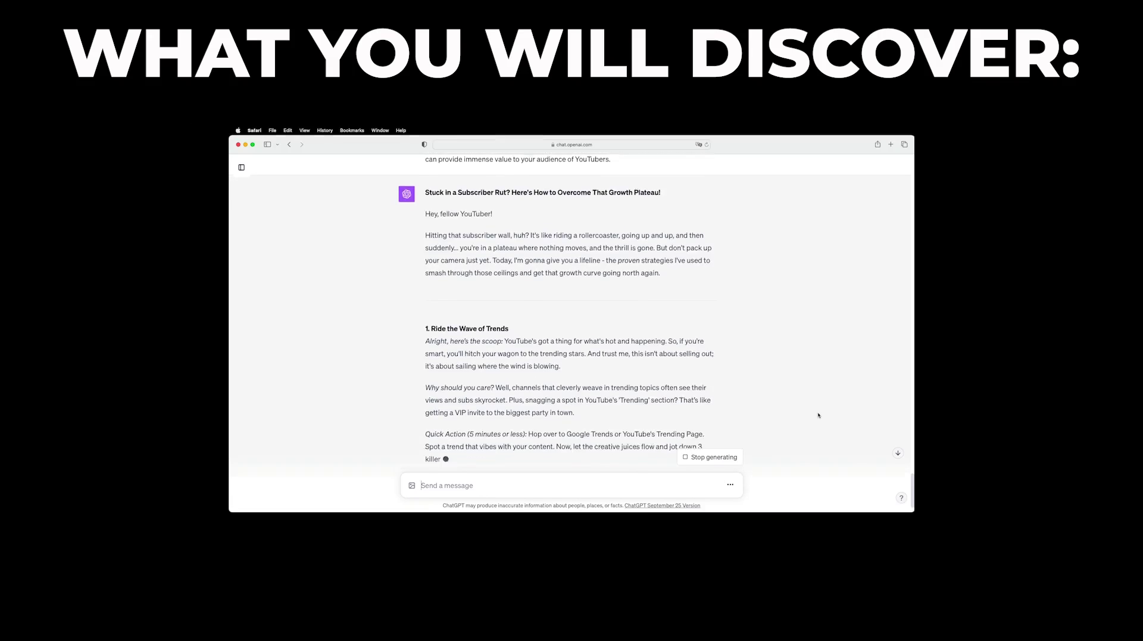
{"action": "scroll", "coordinate": [818, 415], "scroll_direction": "down", "scroll_amount": 5}
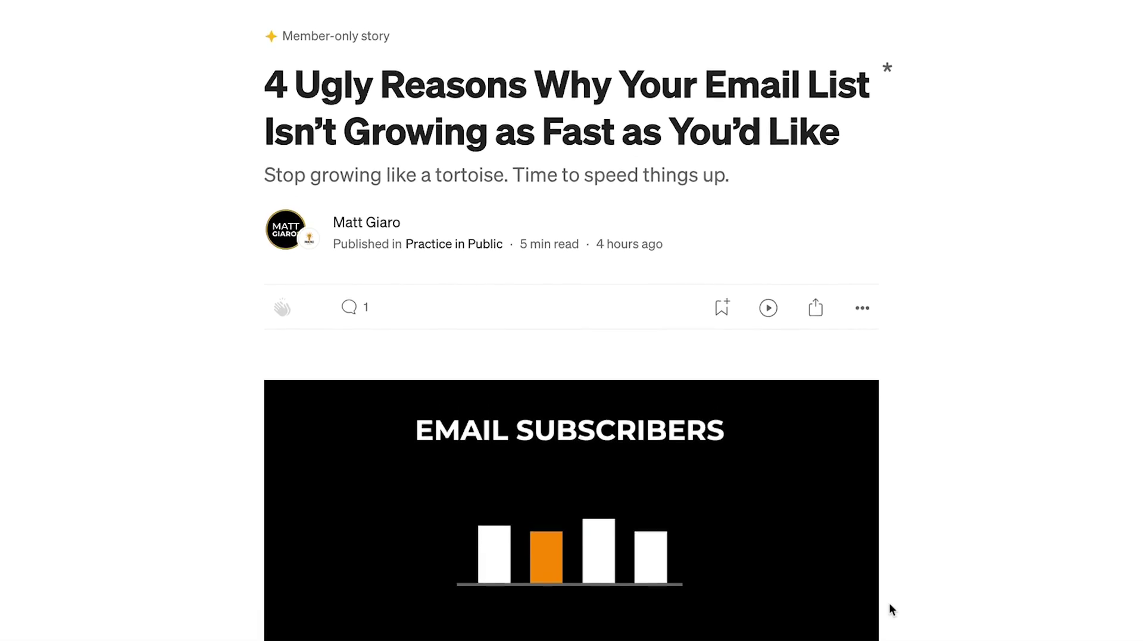
Scroll through the Medium article '4 Ugly Reasons Why Your Email List Isn't Growing' and the For you feed
{"action": "scroll", "coordinate": [890, 605], "scroll_direction": "down", "scroll_amount": 10}
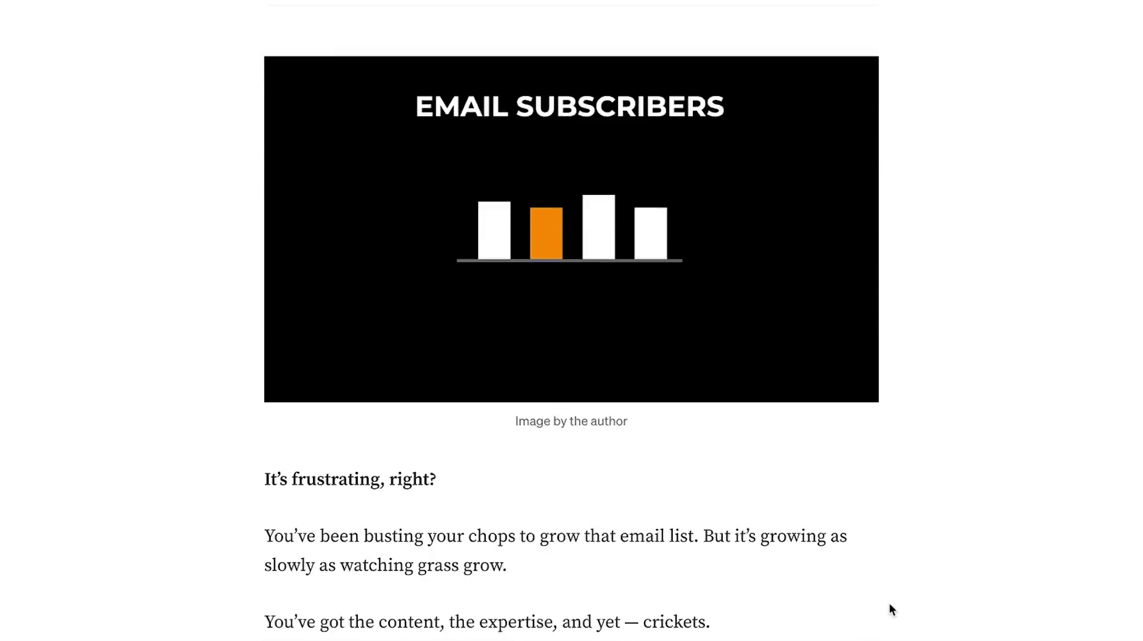
{"action": "scroll", "coordinate": [889, 603], "scroll_direction": "down", "scroll_amount": 5}
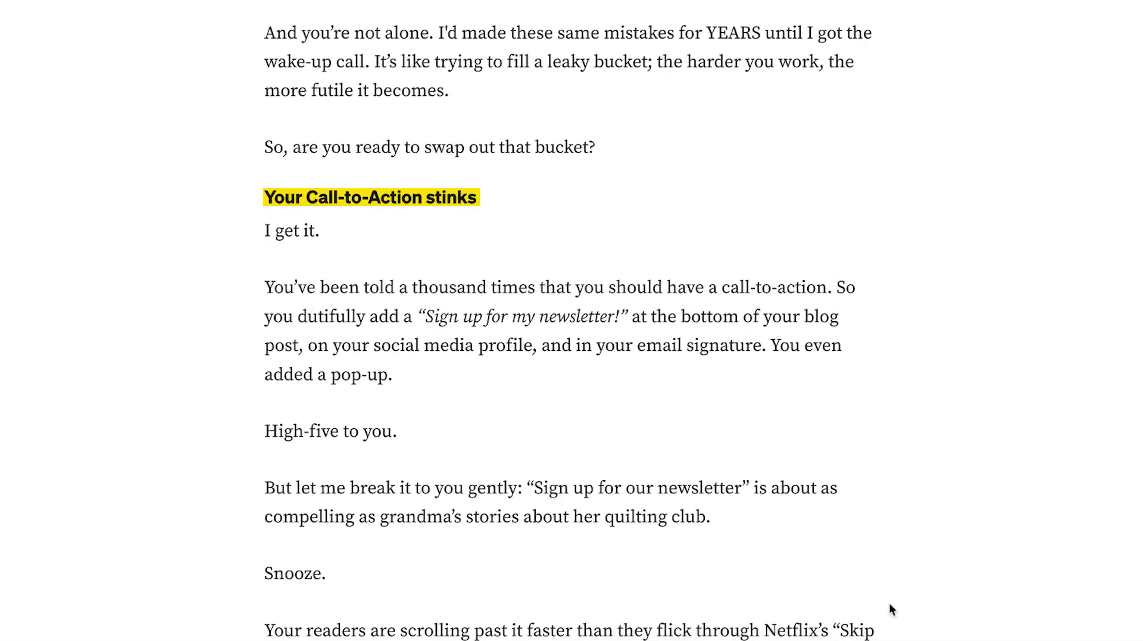
{"action": "scroll", "coordinate": [889, 603], "scroll_direction": "down", "scroll_amount": 12}
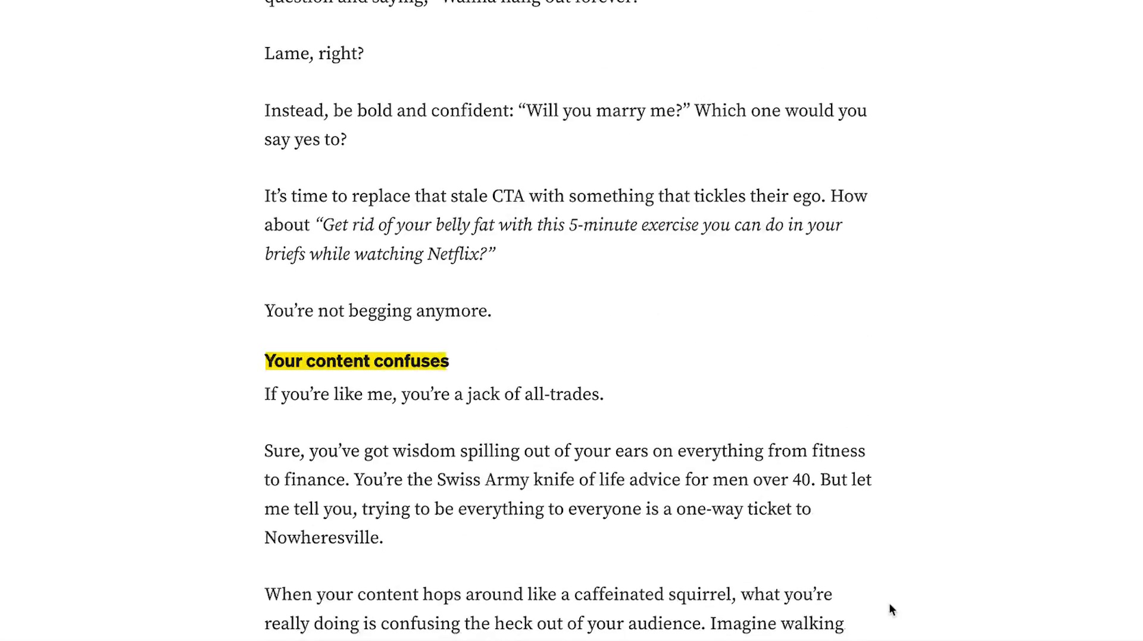
{"action": "scroll", "coordinate": [889, 602], "scroll_direction": "down", "scroll_amount": 18}
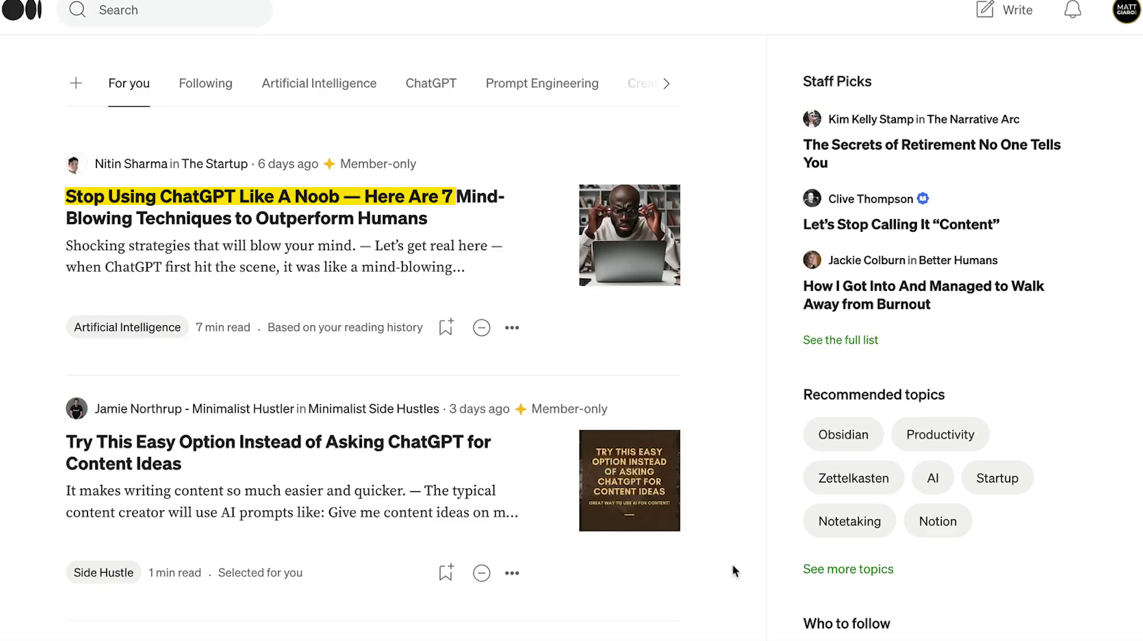
{"action": "scroll", "coordinate": [732, 563], "scroll_direction": "down", "scroll_amount": 10}
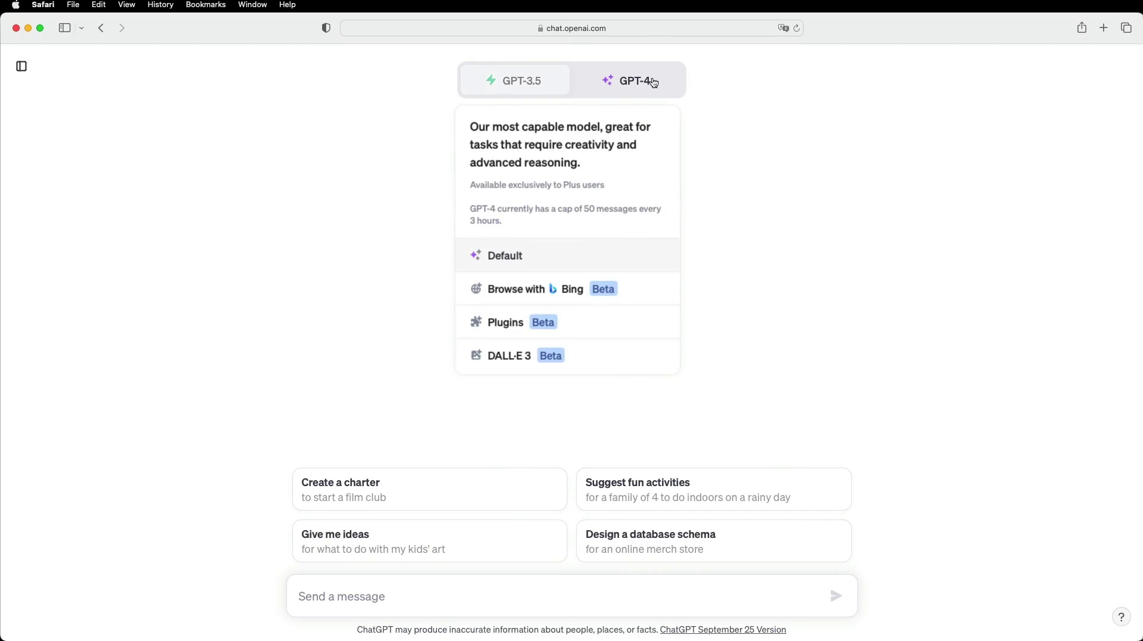
Switch the new chat to the GPT-4 model
{"action": "left_click", "coordinate": [654, 83]}
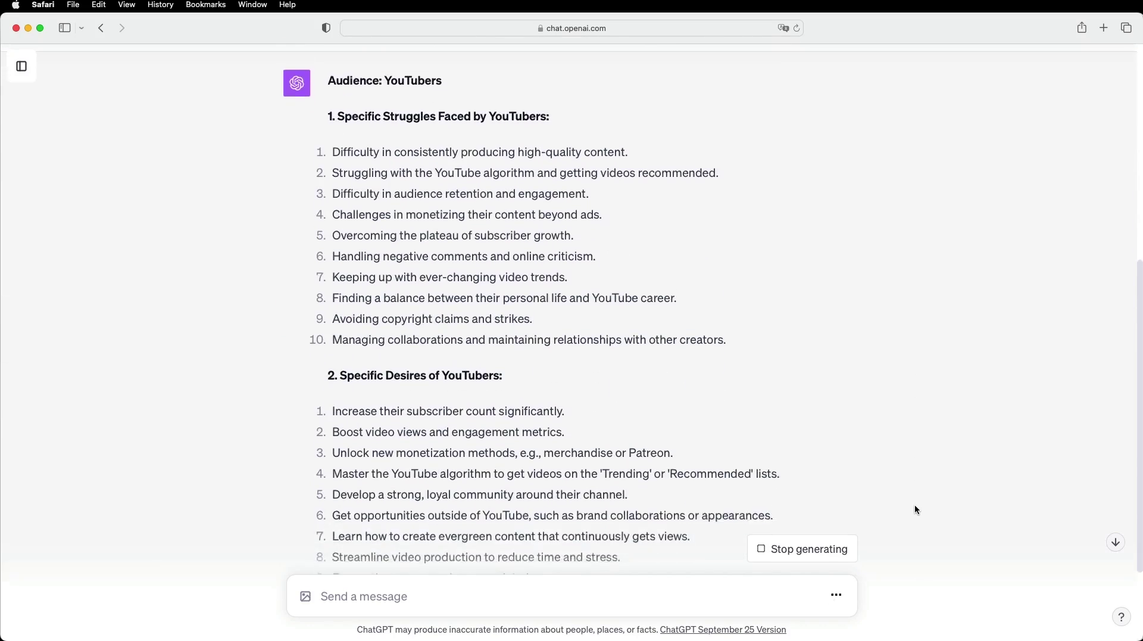
Scroll to the finished 'Newsletter Topics Based on Struggles & Desires' list of ten topics
{"action": "scroll", "coordinate": [615, 475], "scroll_direction": "up", "scroll_amount": 7}
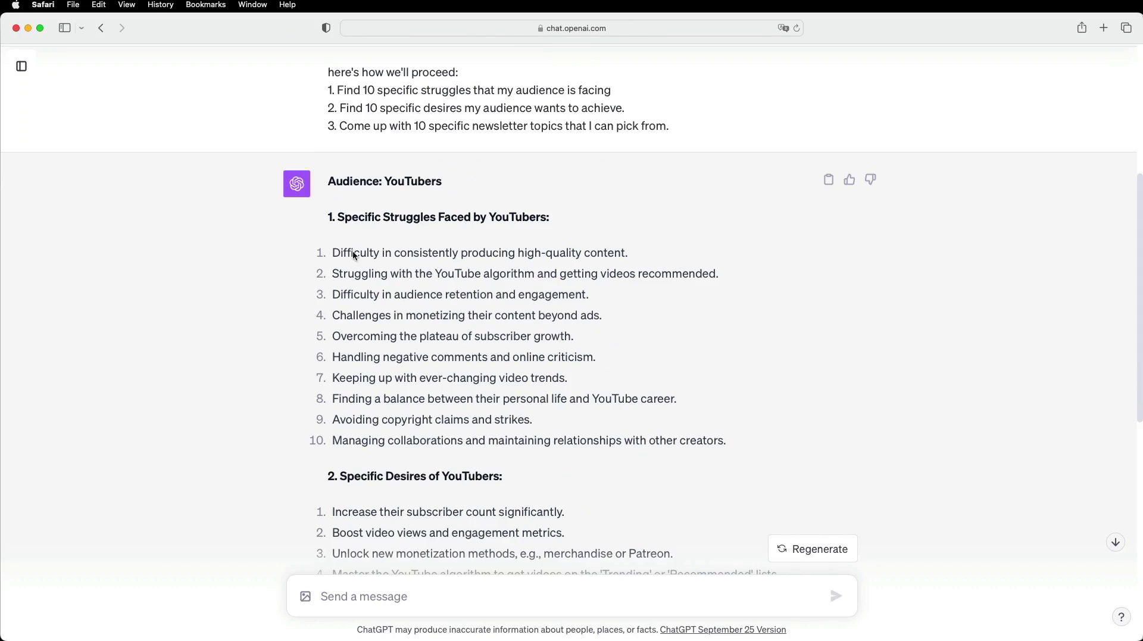
{"action": "scroll", "coordinate": [483, 466], "scroll_direction": "down", "scroll_amount": 5}
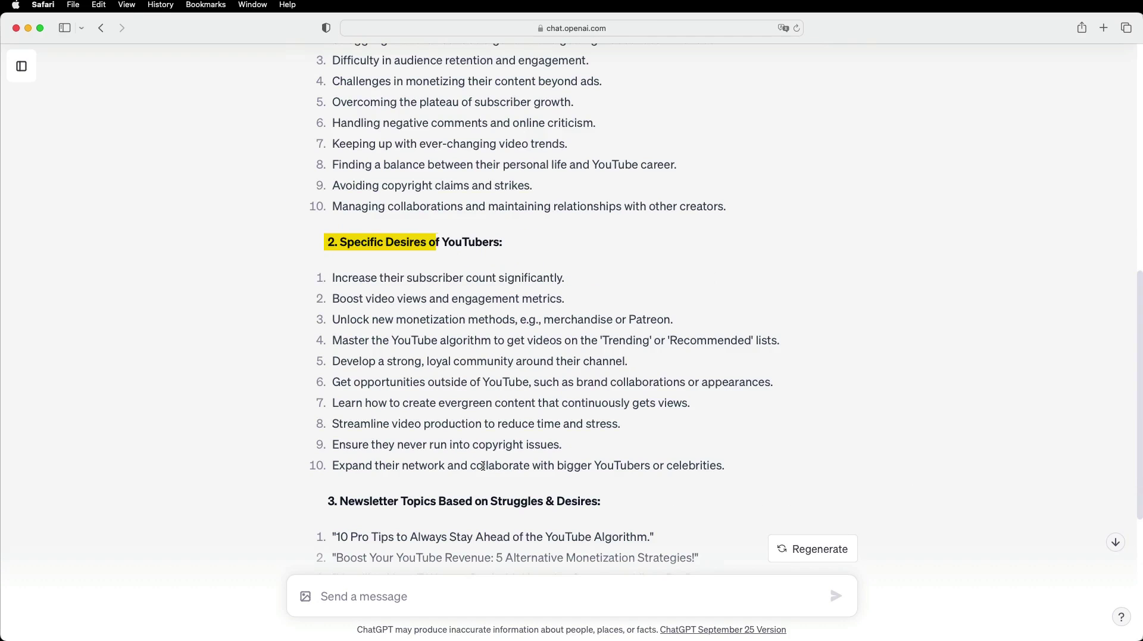
{"action": "scroll", "coordinate": [482, 465], "scroll_direction": "down", "scroll_amount": 5}
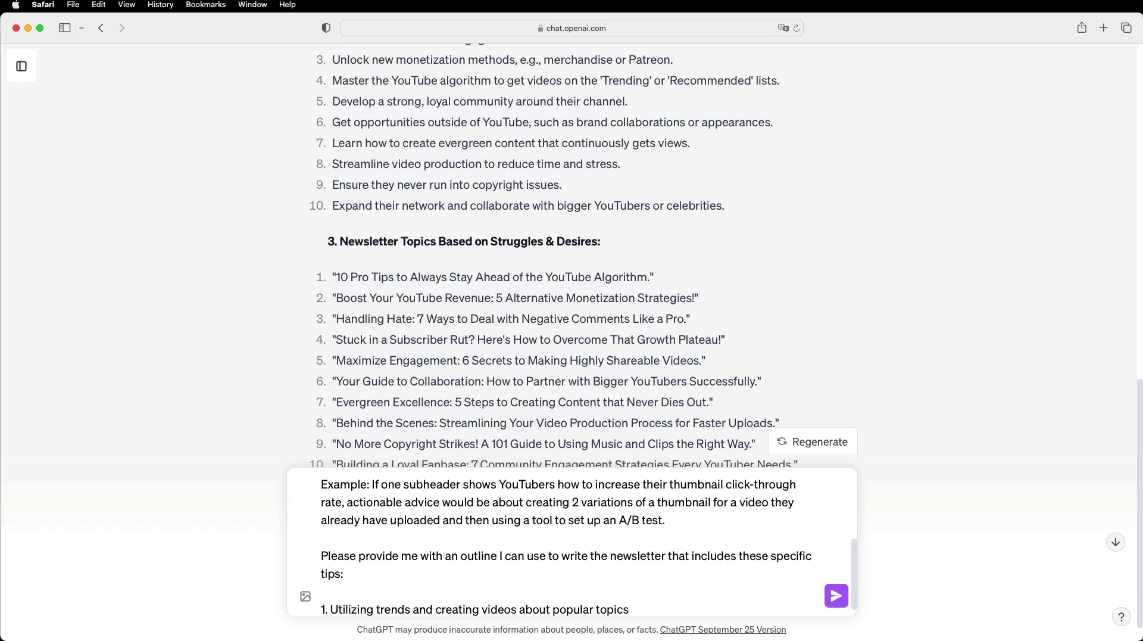
Send the outline prompt: 3–7 subheaders, each with idea, potential and five-minute action step
{"action": "key", "text": "Return"}
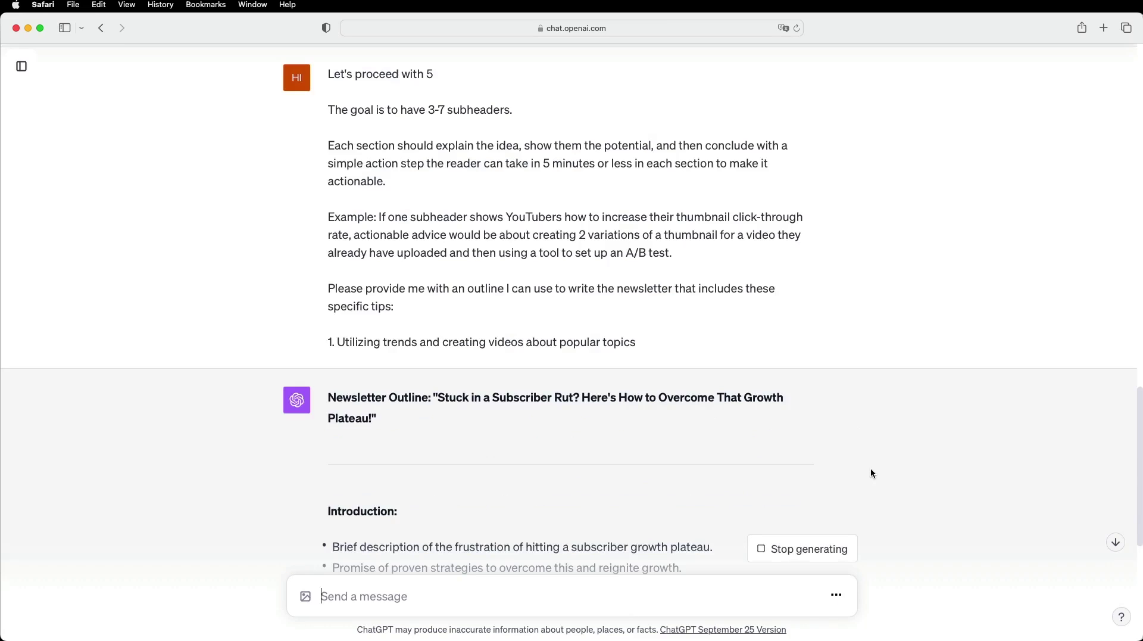
Scroll through the generated five-section 'Stuck in a Subscriber Rut?' outline
{"action": "scroll", "coordinate": [870, 467], "scroll_direction": "down", "scroll_amount": 2}
{"action": "scroll", "coordinate": [871, 469], "scroll_direction": "down", "scroll_amount": 5}
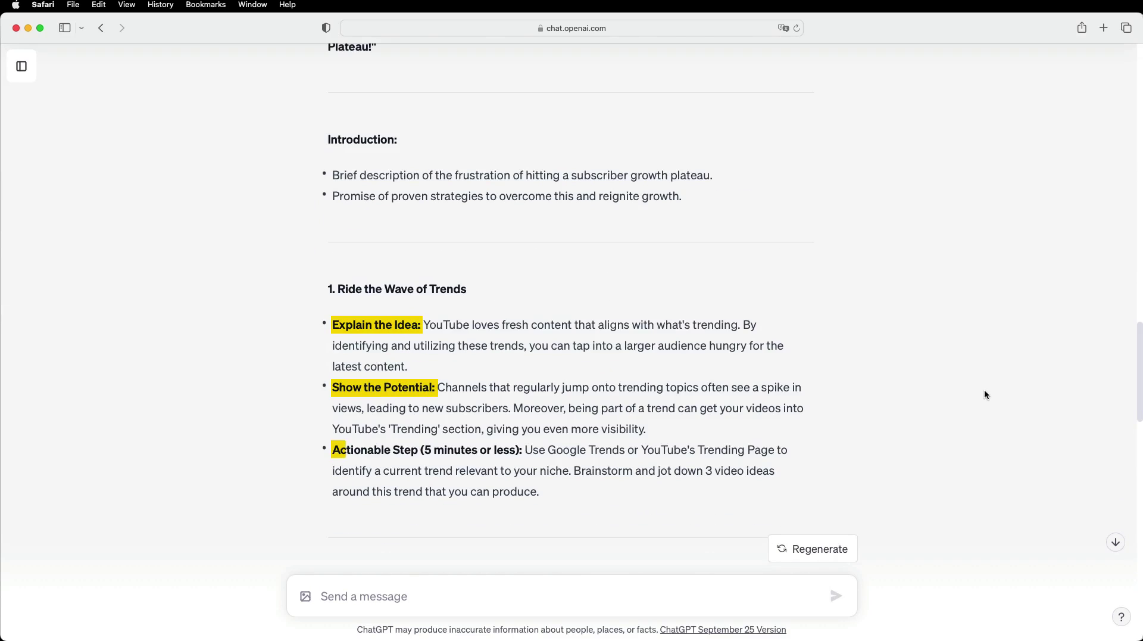
{"action": "scroll", "coordinate": [947, 466], "scroll_direction": "down", "scroll_amount": 3}
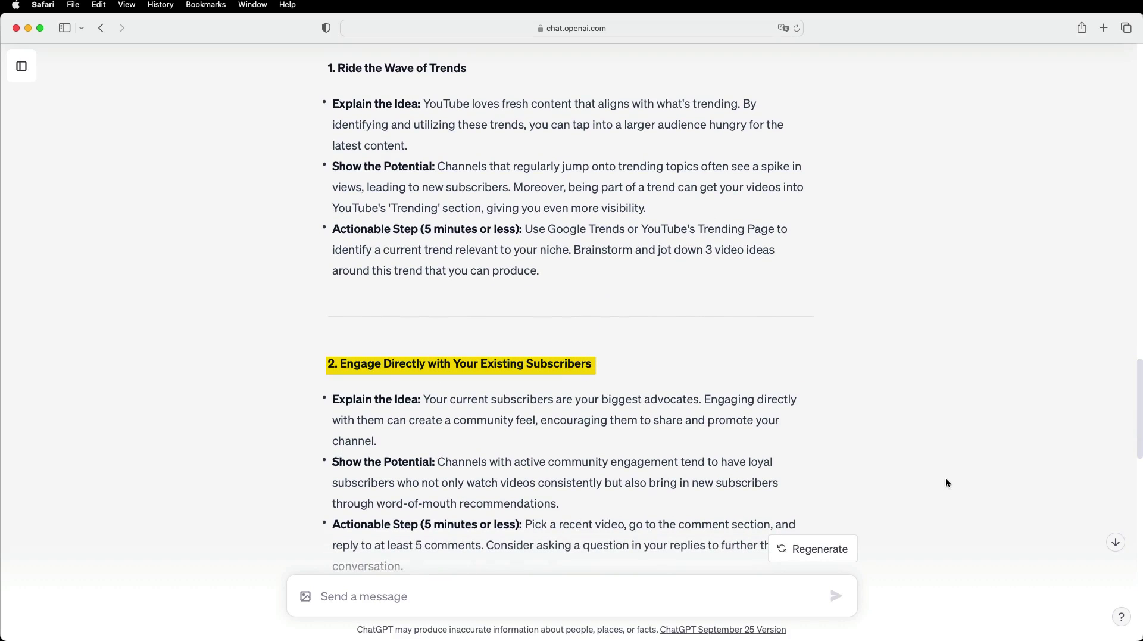
{"action": "scroll", "coordinate": [946, 482], "scroll_direction": "down", "scroll_amount": 6}
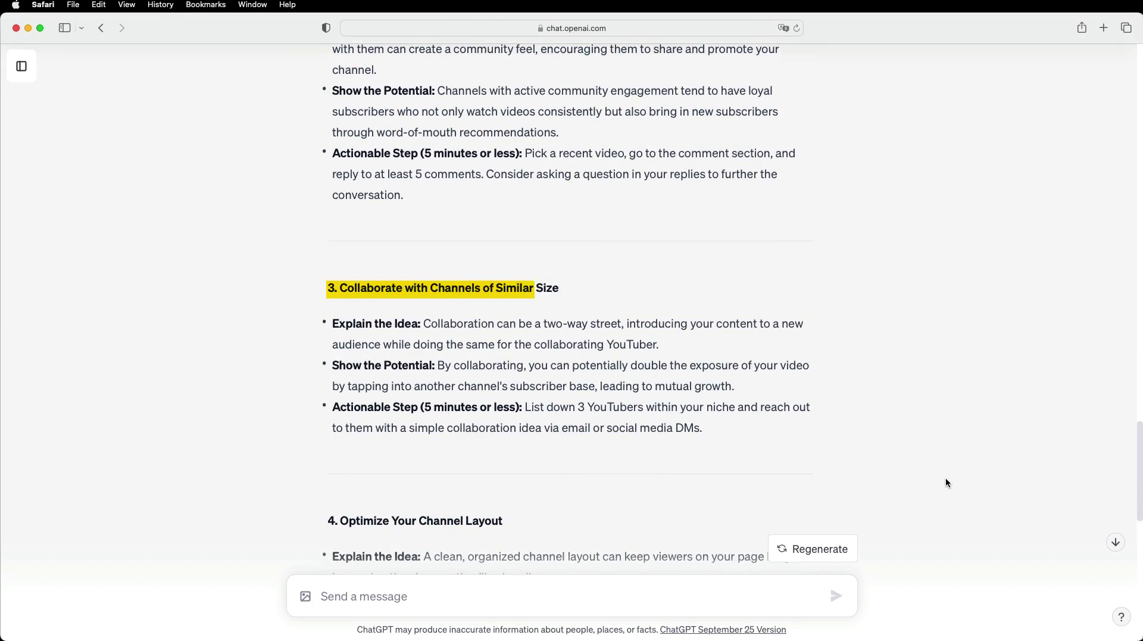
{"action": "scroll", "coordinate": [946, 482], "scroll_direction": "down", "scroll_amount": 2}
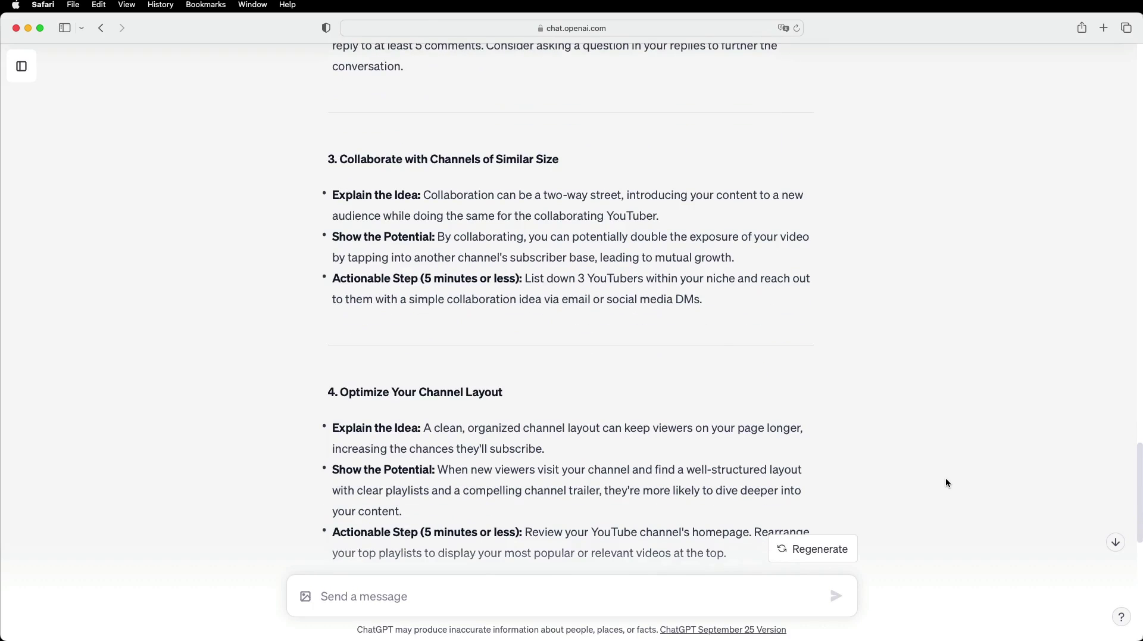
{"action": "scroll", "coordinate": [946, 482], "scroll_direction": "down", "scroll_amount": 3}
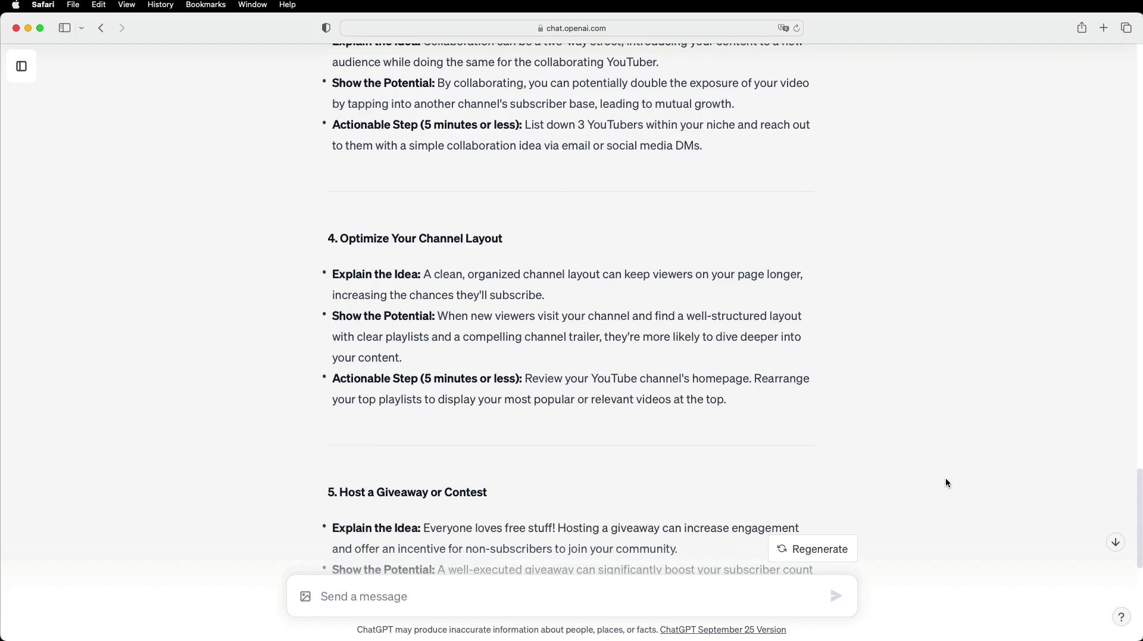
{"action": "scroll", "coordinate": [947, 482], "scroll_direction": "down", "scroll_amount": 3}
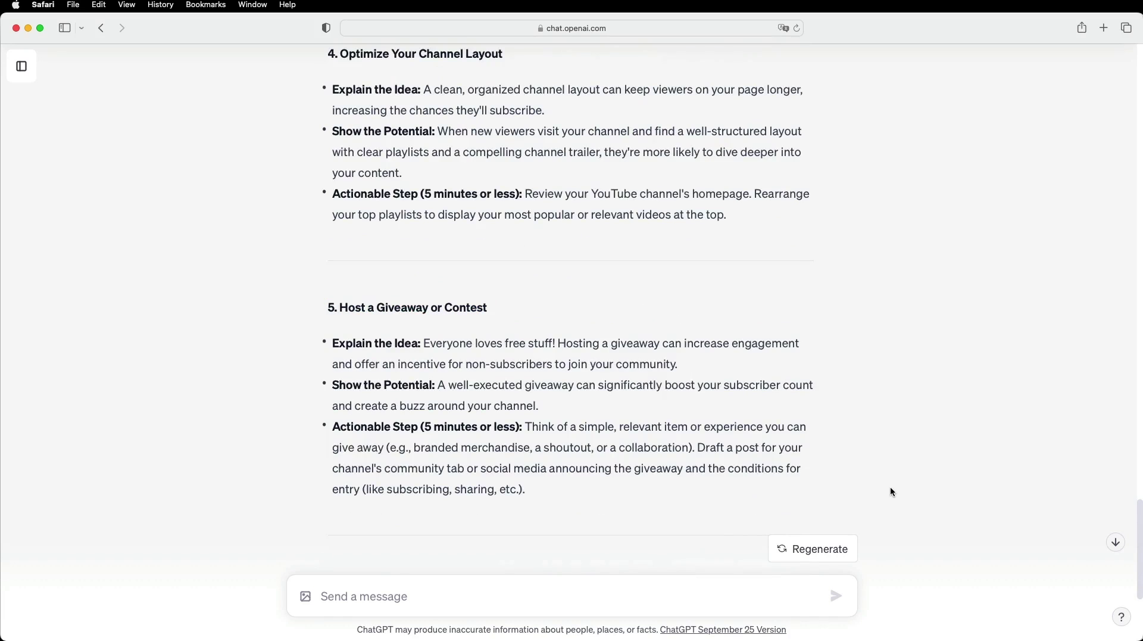
{"action": "scroll", "coordinate": [597, 471], "scroll_direction": "up", "scroll_amount": 10}
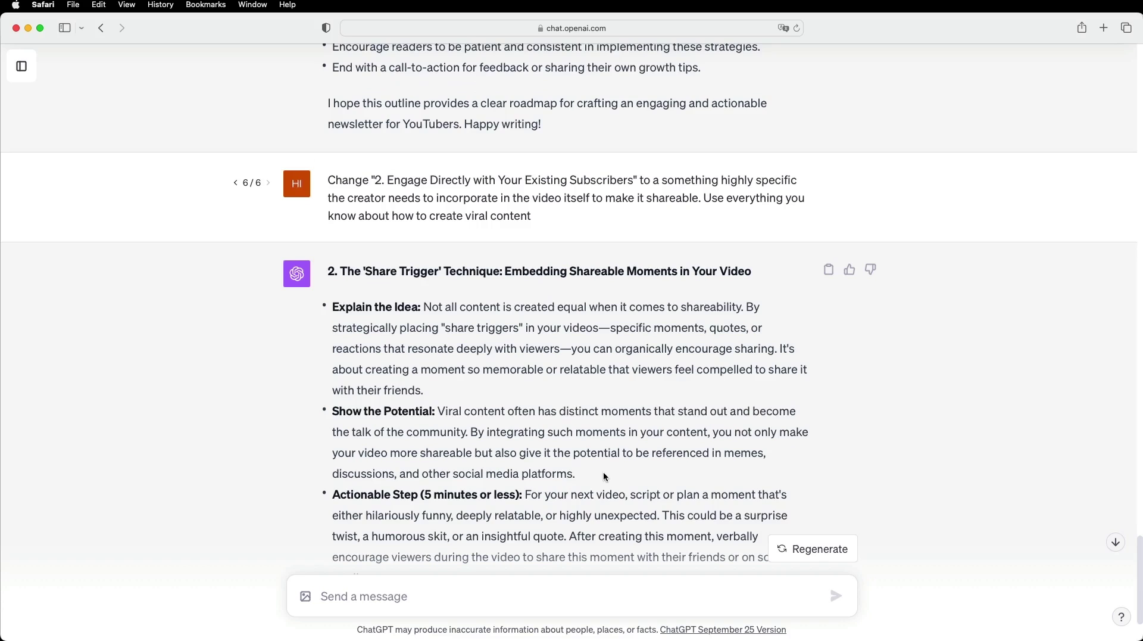
Review the regenerated section 2, 'The Share Trigger Technique', with its idea, potential and action step
{"action": "scroll", "coordinate": [607, 476], "scroll_direction": "down", "scroll_amount": 2}
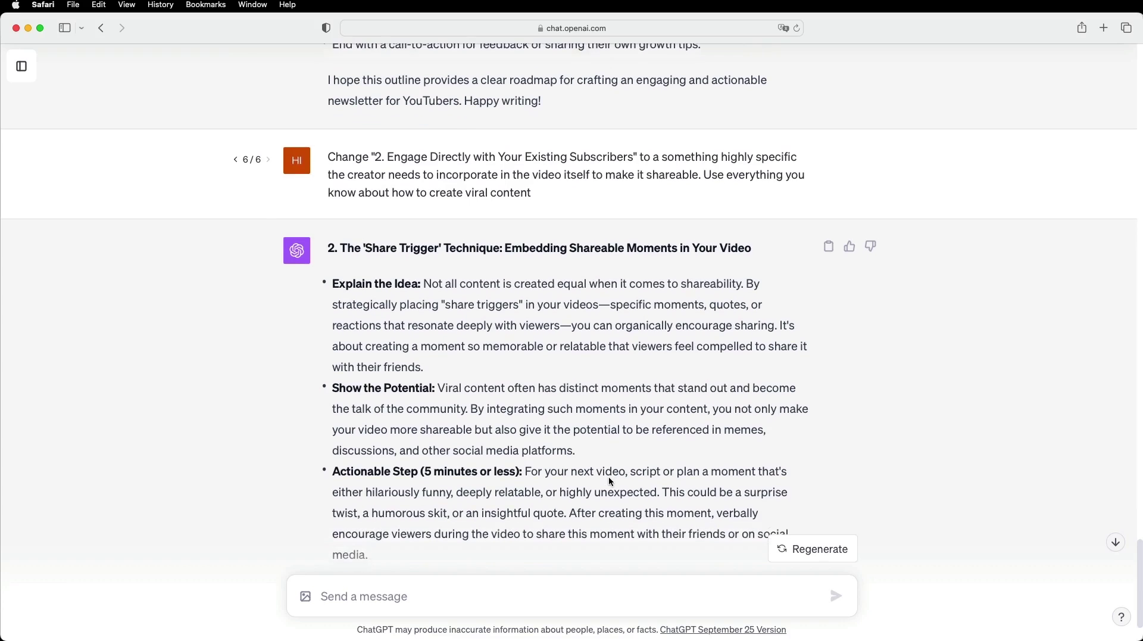
{"action": "scroll", "coordinate": [610, 478], "scroll_direction": "down", "scroll_amount": 1}
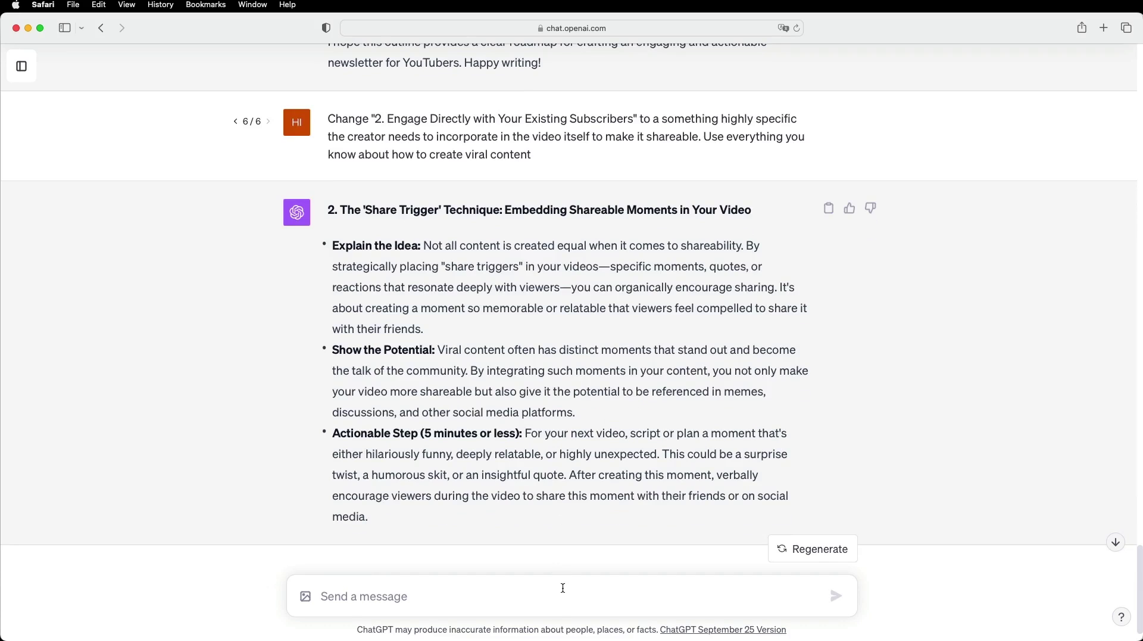
Paste and send 'Please output the complete outline', then select the Medium article's title text
{"action": "type", "text": "Please output the complete outline"}
{"action": "key", "text": "Return"}
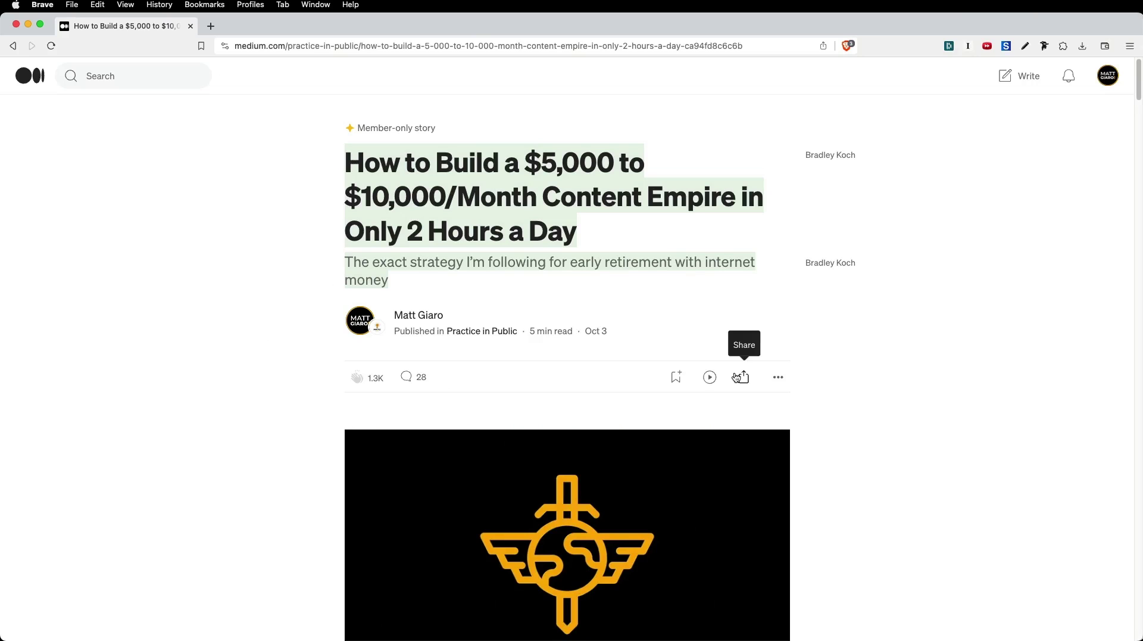
{"action": "left_click", "coordinate": [419, 204]}
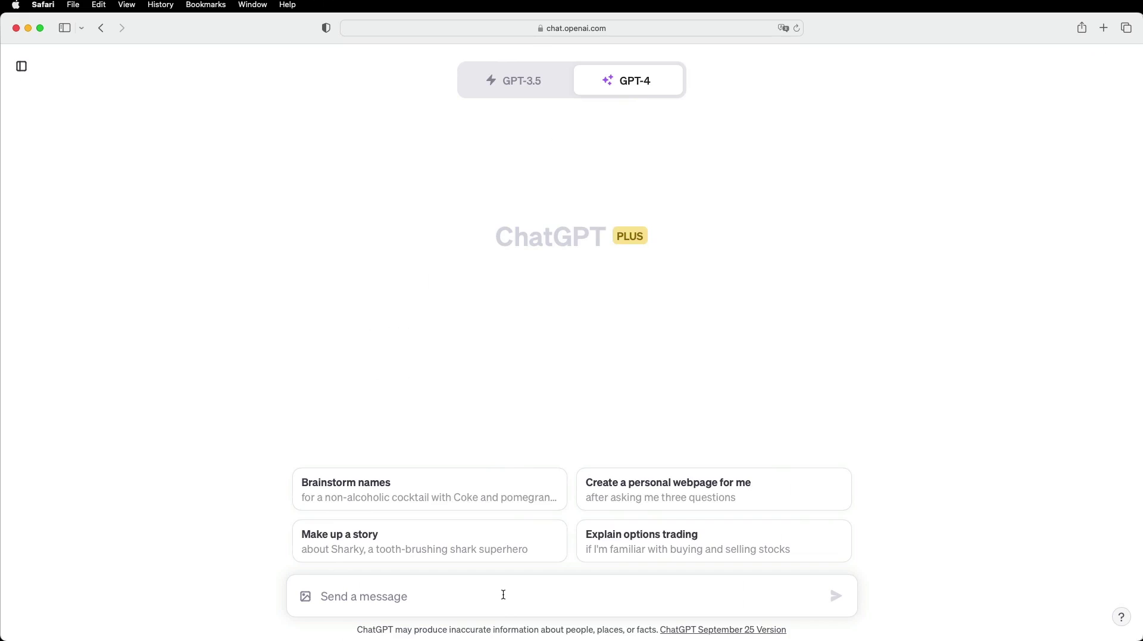
Set ChatGPT up as a newsletter writing assistant and send a pasted sample newsletter for style analysis
{"action": "type", "text": "Y"}
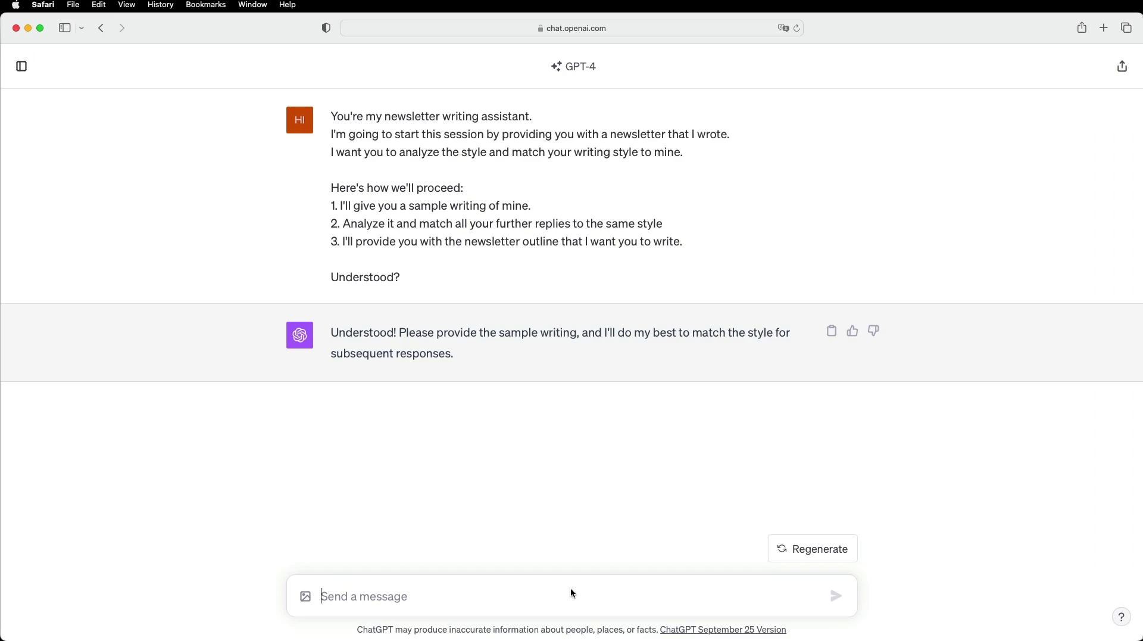
{"action": "key", "text": "super+v"}
{"action": "key", "text": "Return"}
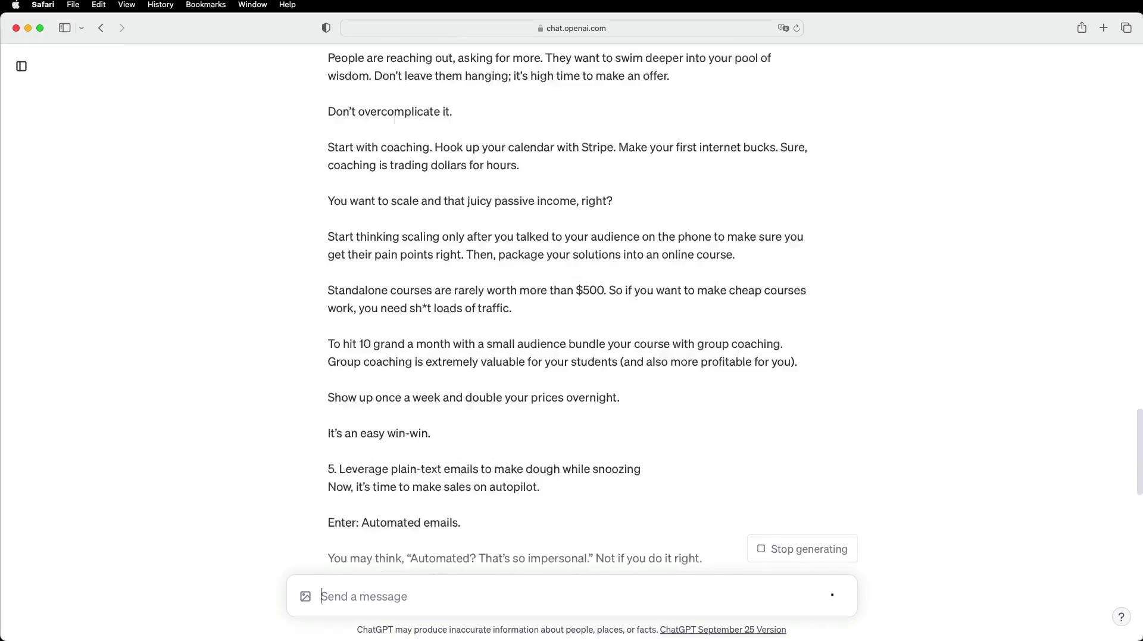
{"action": "key", "text": "super+Tab"}
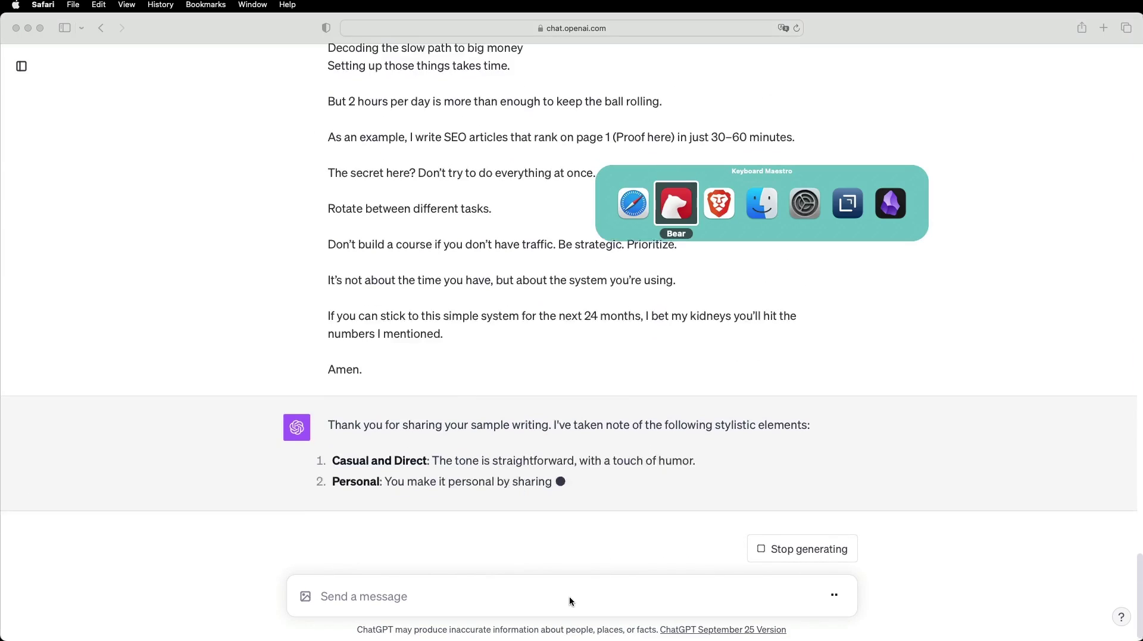
{"action": "key", "text": "super+Tab"}
{"action": "key", "text": "super+Tab"}
{"action": "key", "text": "Escape"}
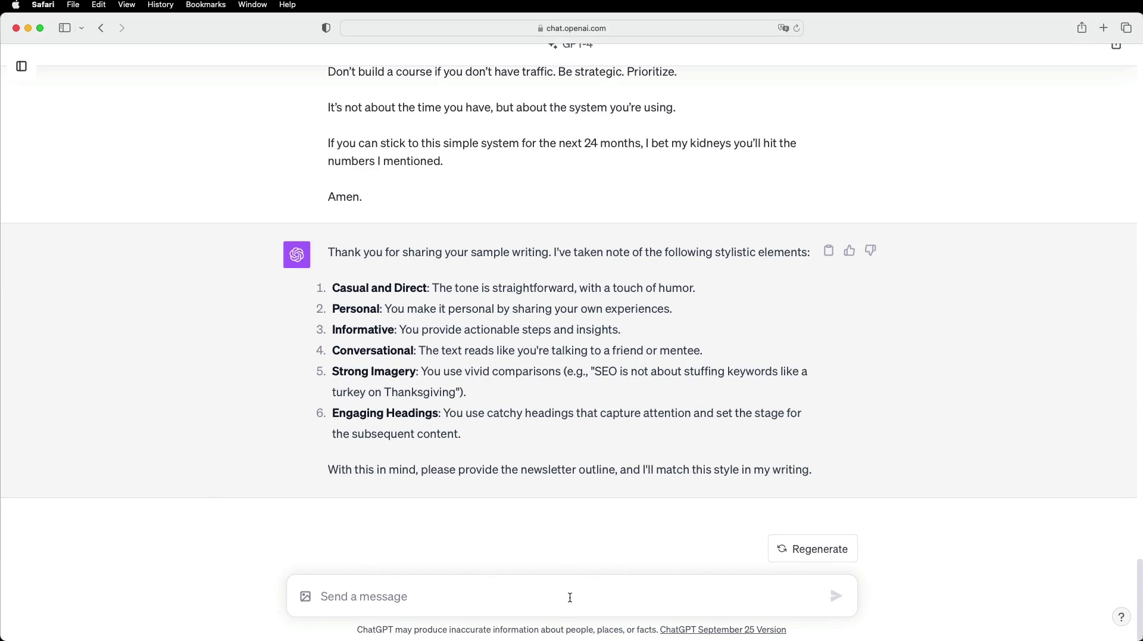
{"action": "key", "text": "super+Tab"}
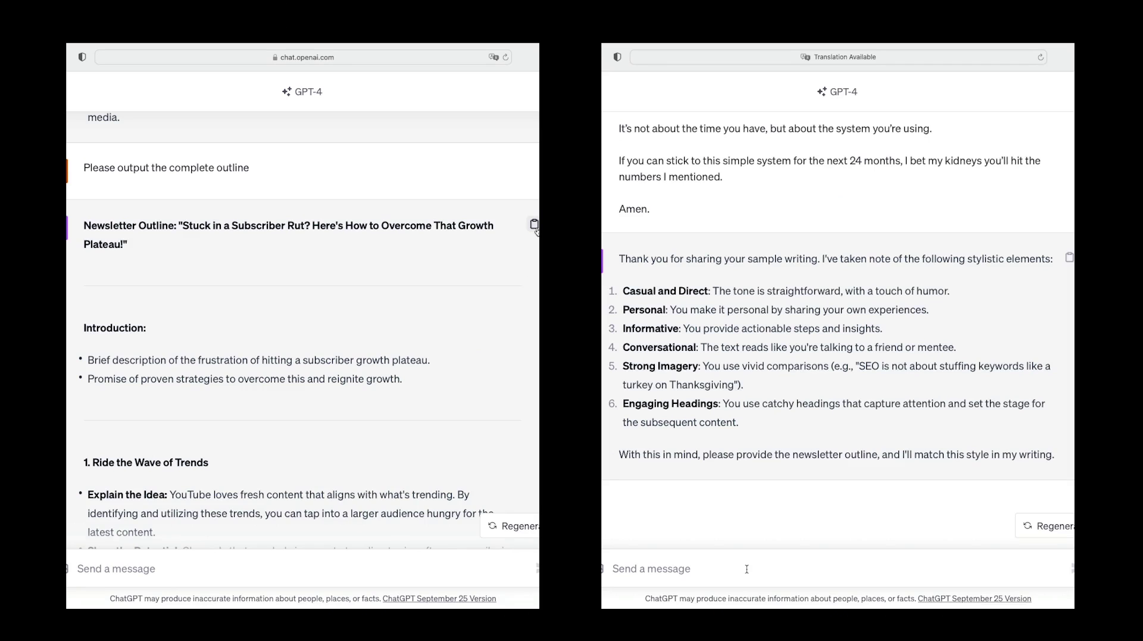
Copy the complete outline from the first chat and send it to the style-matched chat
{"action": "left_click", "coordinate": [534, 225]}
{"action": "left_click", "coordinate": [746, 569]}
{"action": "key", "text": "super+v"}
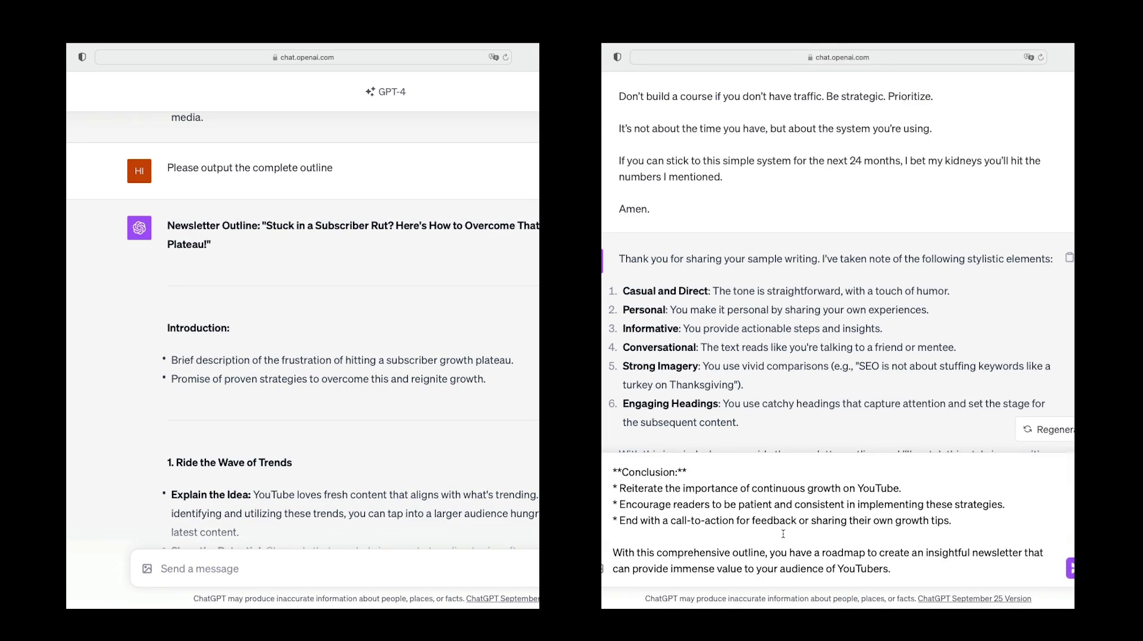
{"action": "key", "text": "Return"}
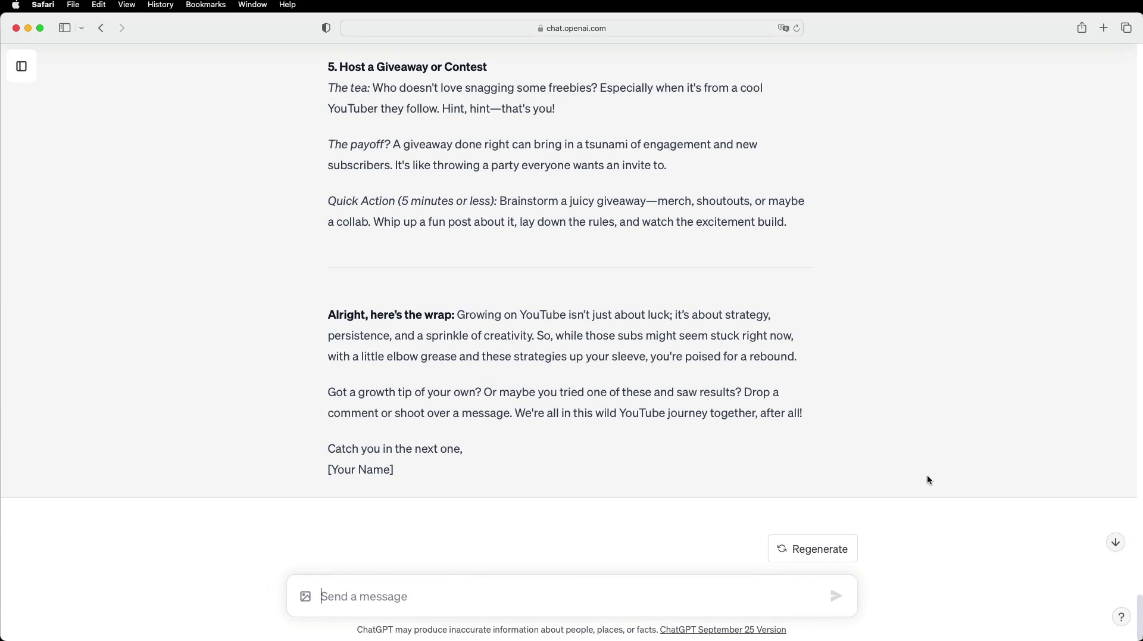
Ask ChatGPT to keep the text but add one example per subcategory, then copy its reply
{"action": "type", "text": "Keep the text as is, simply add one example to each subcategory"}
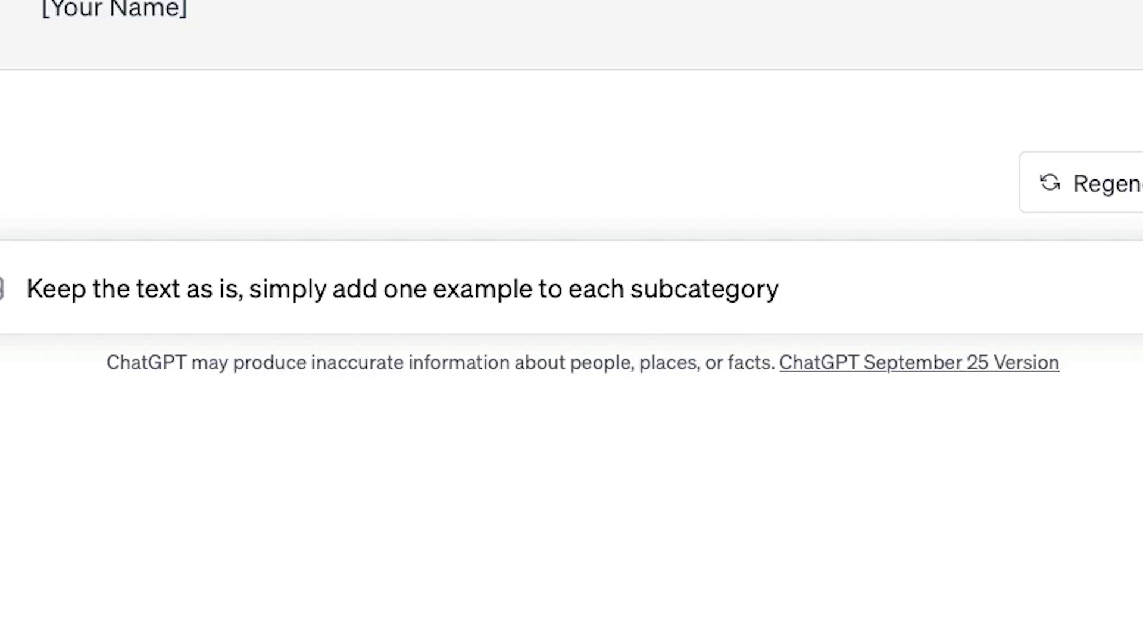
{"action": "key", "text": "Return"}
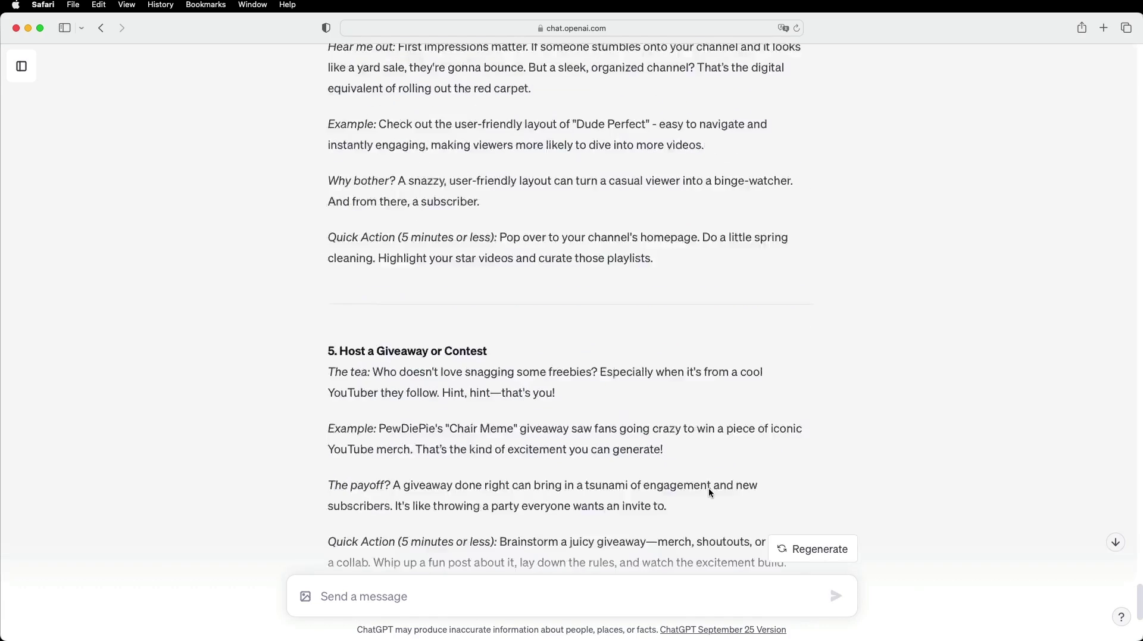
{"action": "scroll", "coordinate": [710, 492], "scroll_direction": "up", "scroll_amount": 20}
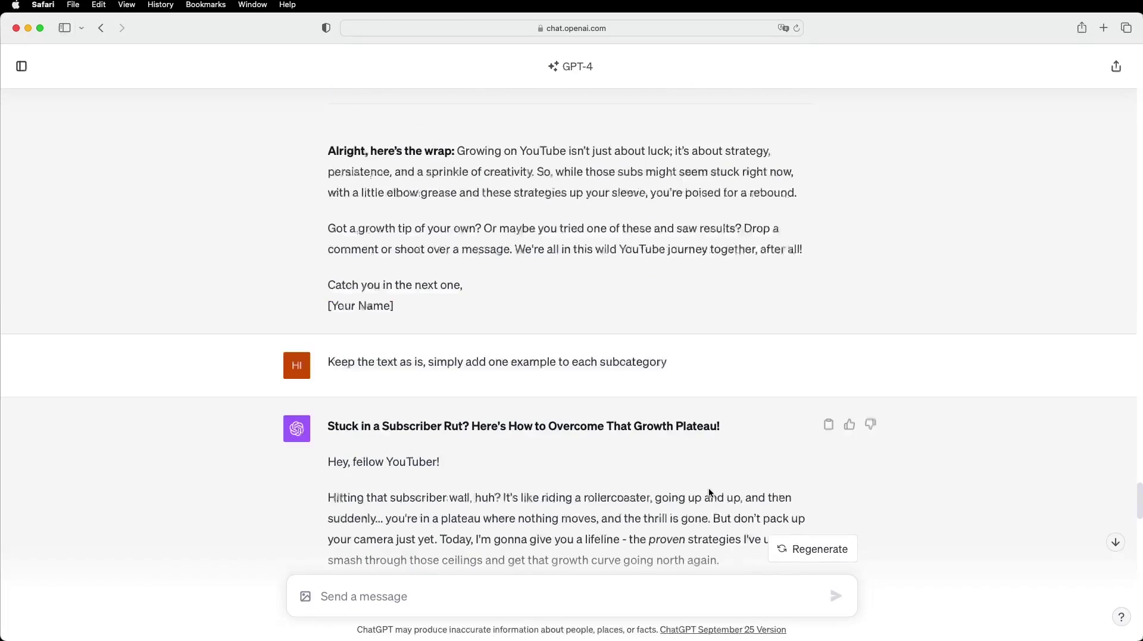
{"action": "left_click", "coordinate": [828, 424]}
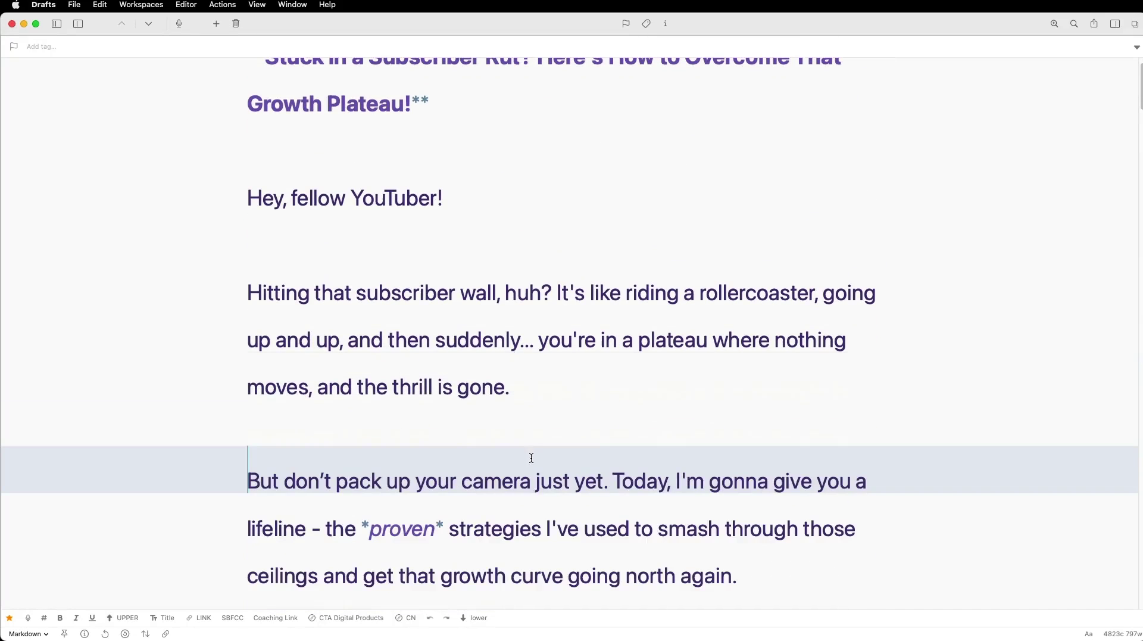
Split off 'But don't pack up' and delete section 1's scoop, Example, Why should you care? and Quick Action labels
{"action": "left_click", "coordinate": [613, 481]}
{"action": "key", "text": "Return"}
{"action": "key", "text": "Return"}
{"action": "scroll", "coordinate": [633, 510], "scroll_direction": "down", "scroll_amount": 10}
{"action": "left_click", "coordinate": [510, 327]}
{"action": "key", "text": "super+BackSpace"}
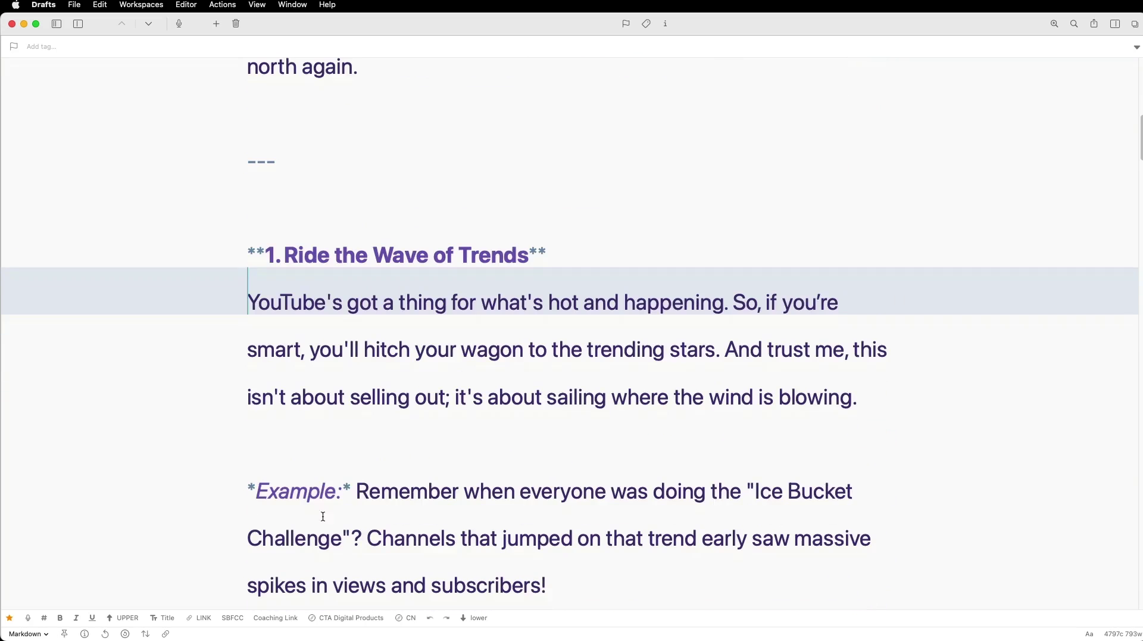
{"action": "left_click_drag", "start_coordinate": [355, 492], "coordinate": [250, 489]}
{"action": "key", "text": "BackSpace"}
Reword section 1's action tip to begin 'Simply hop over'
{"action": "scroll", "coordinate": [477, 297], "scroll_direction": "down", "scroll_amount": 8}
{"action": "left_click_drag", "start_coordinate": [481, 252], "coordinate": [249, 253]}
{"action": "key", "text": "BackSpace"}
{"action": "left_click_drag", "start_coordinate": [579, 490], "coordinate": [248, 489]}
{"action": "key", "text": "BackSpace"}
{"action": "left_click", "coordinate": [505, 399]}
{"action": "scroll", "coordinate": [509, 416], "scroll_direction": "down", "scroll_amount": 3}
{"action": "left_click", "coordinate": [249, 344]}
{"action": "type", "text": "A"}
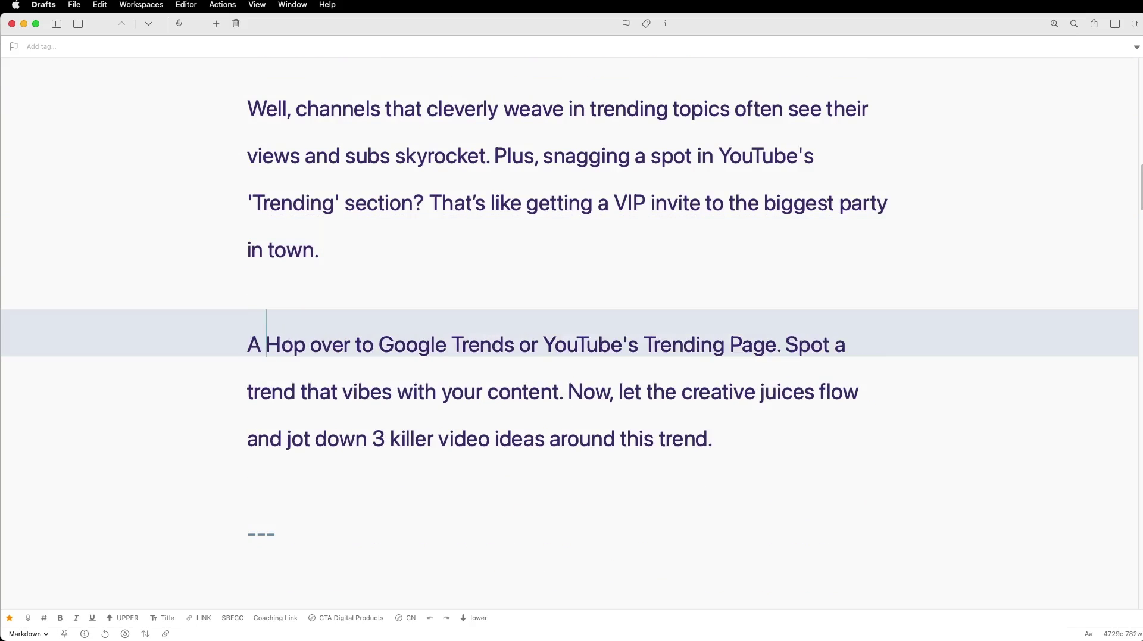
{"action": "key", "text": "BackSpace"}
{"action": "key", "text": "BackSpace"}
{"action": "type", "text": "How to appl"}
{"action": "key", "text": "super+BackSpace"}
{"action": "type", "text": "Simply"}
{"action": "key", "text": "Delete"}
{"action": "type", "text": "h"}
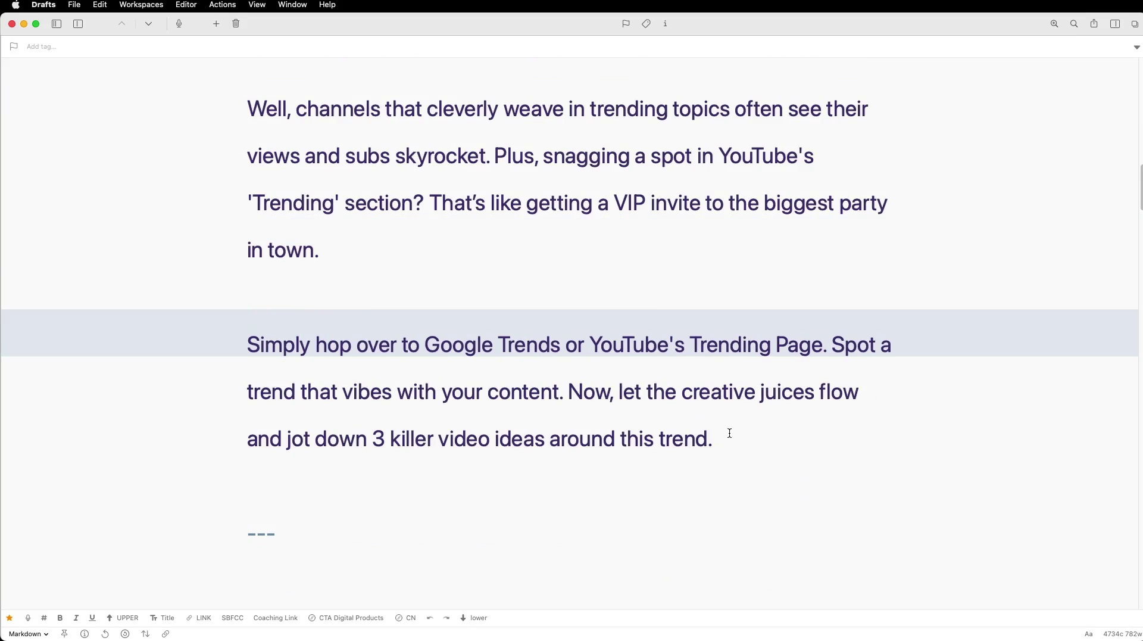
Delete The lowdown, Example and Why's it a game-changer? labels in the Share Trigger section
{"action": "left_click", "coordinate": [581, 406]}
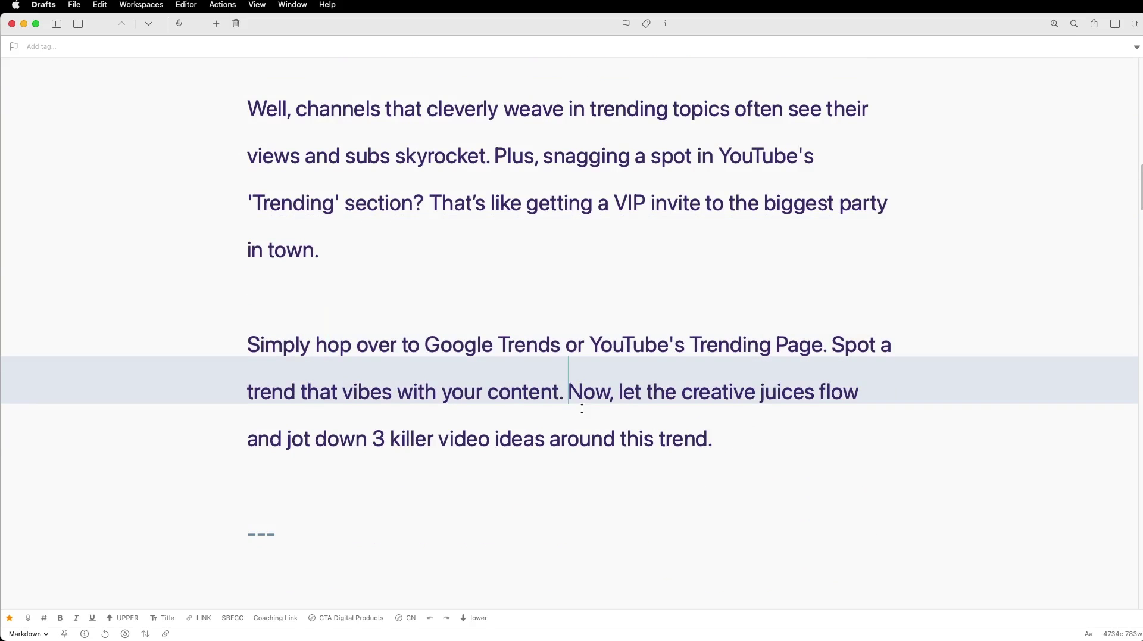
{"action": "scroll", "coordinate": [558, 434], "scroll_direction": "down", "scroll_amount": 6}
{"action": "left_click_drag", "start_coordinate": [248, 385], "coordinate": [400, 385]}
{"action": "key", "text": "BackSpace"}
{"action": "scroll", "coordinate": [358, 379], "scroll_direction": "down", "scroll_amount": 3}
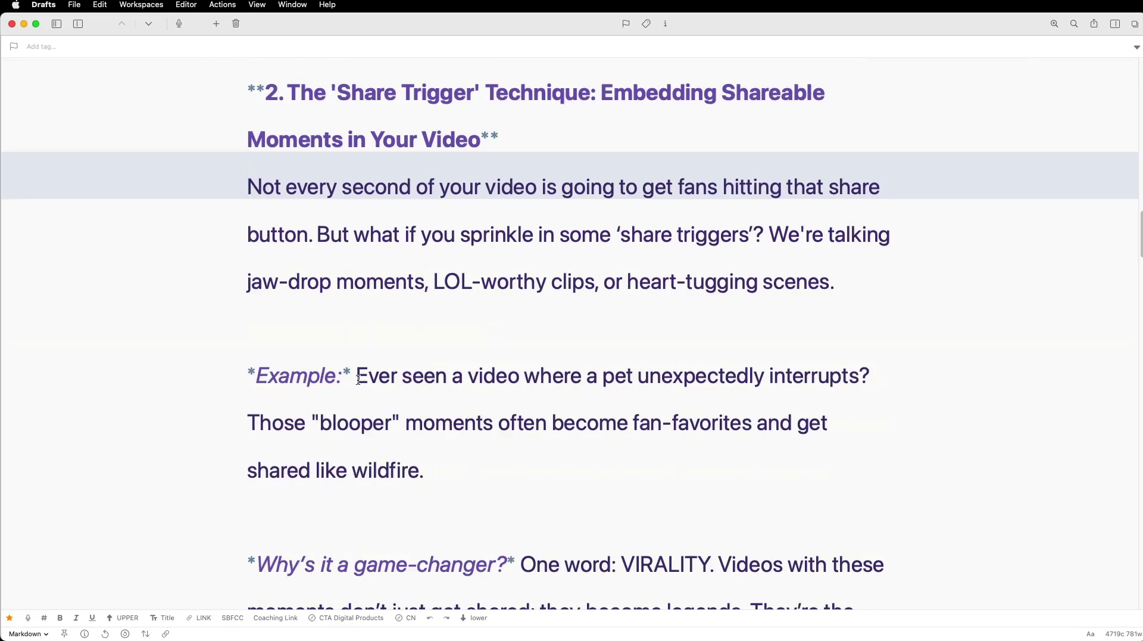
{"action": "left_click", "coordinate": [358, 379]}
{"action": "key", "text": "super+BackSpace"}
{"action": "left_click", "coordinate": [519, 563]}
{"action": "key", "text": "super+BackSpace"}
Remove section 2's Quick Action label and break the paragraph after 'unforgettable.'
{"action": "scroll", "coordinate": [520, 476], "scroll_direction": "down", "scroll_amount": 5}
{"action": "left_click", "coordinate": [580, 438]}
{"action": "key", "text": "super+BackSpace"}
{"action": "scroll", "coordinate": [430, 420], "scroll_direction": "down", "scroll_amount": 1}
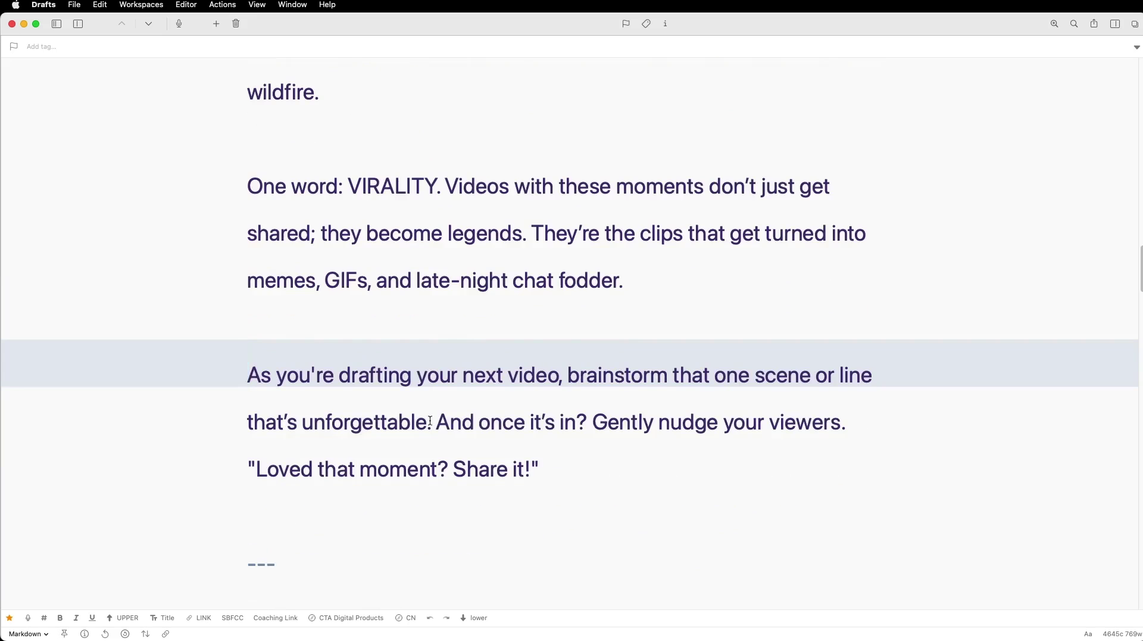
{"action": "left_click", "coordinate": [430, 420]}
{"action": "key", "text": "Return"}
{"action": "key", "text": "Return"}
{"action": "key", "text": "super+Tab"}
{"action": "scroll", "coordinate": [541, 393], "scroll_direction": "up", "scroll_amount": 3}
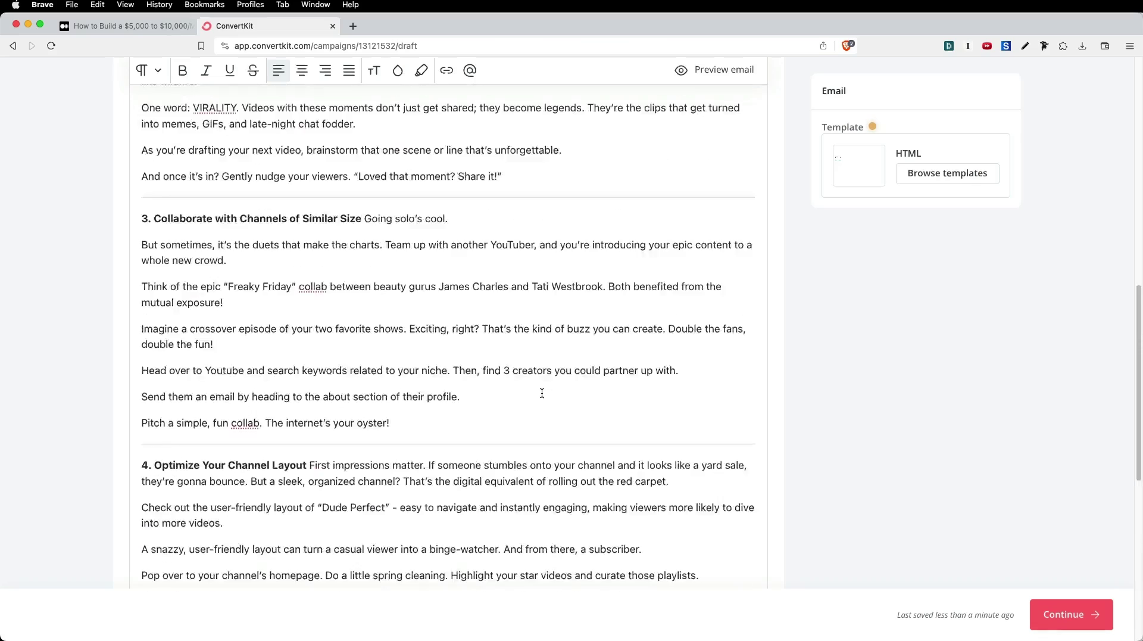
Confirm and send the 'Stuck in a Subscriber Rut?' broadcast to all 1312 subscribers
{"action": "scroll", "coordinate": [542, 393], "scroll_direction": "up", "scroll_amount": 10}
{"action": "left_click", "coordinate": [1071, 614]}
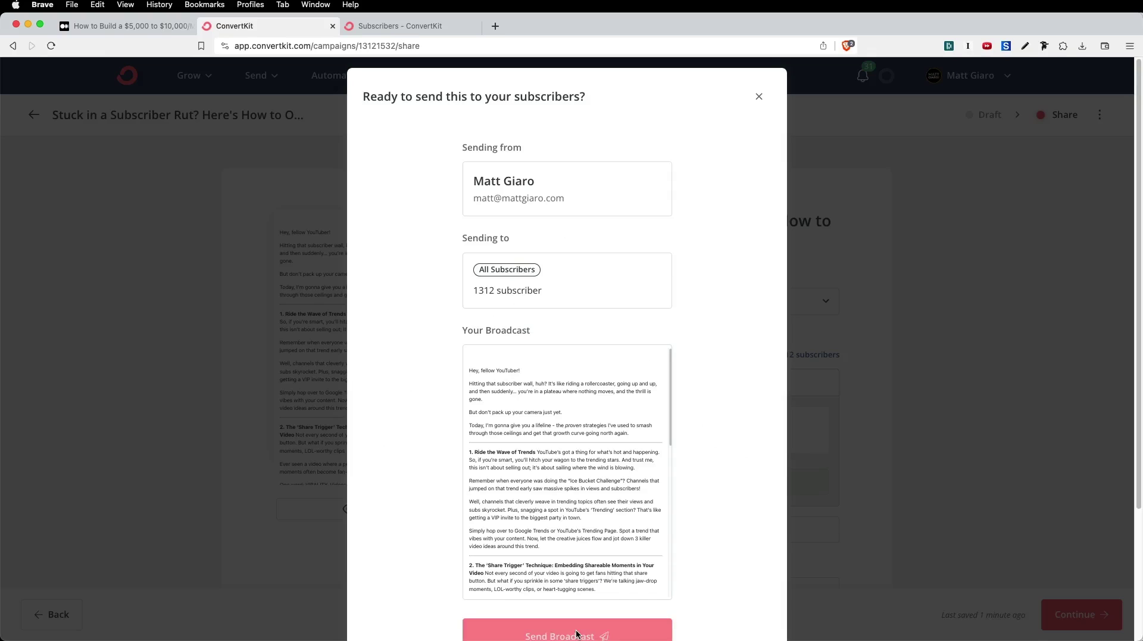
{"action": "left_click", "coordinate": [576, 634]}
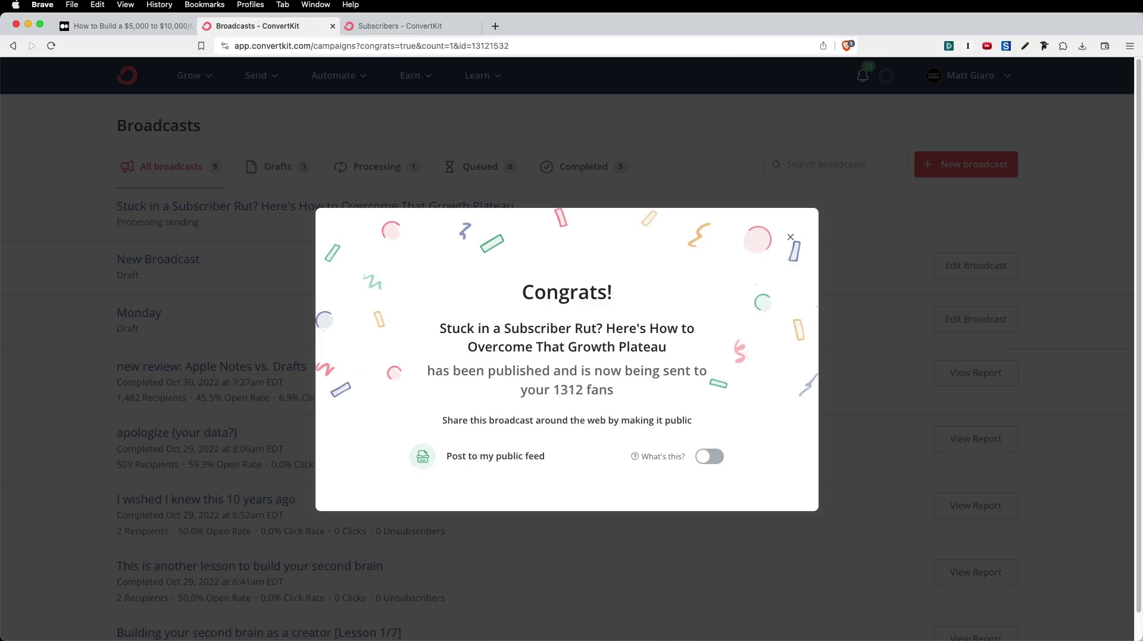